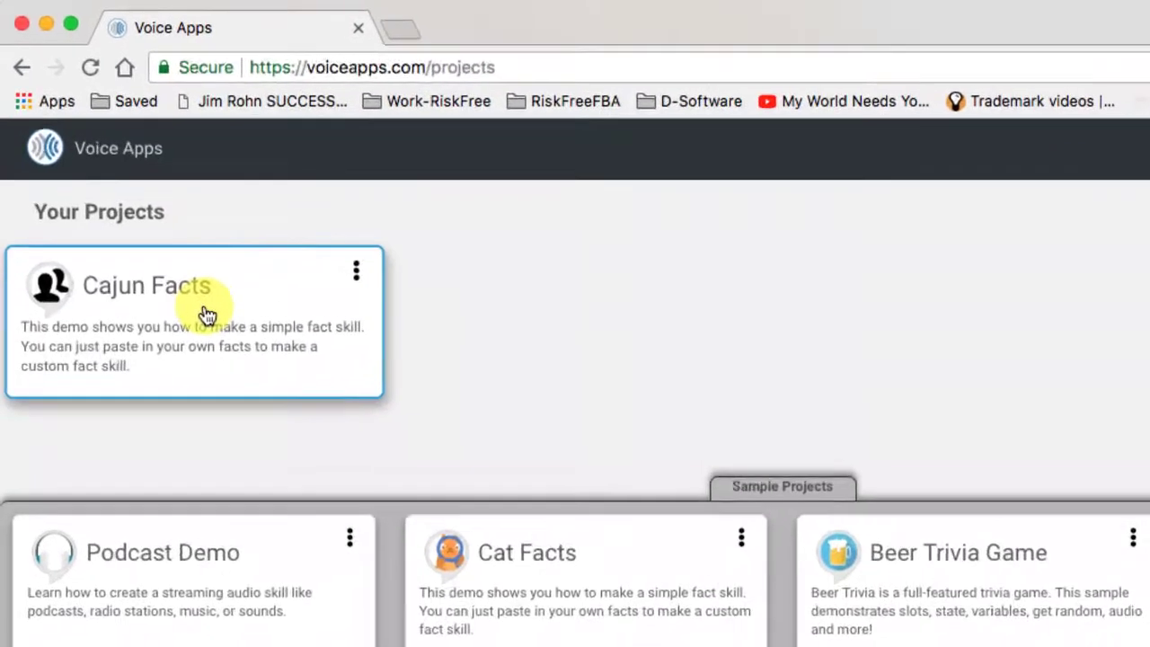
Step: Look over the Cajun Facts project's name, invocation name, category and language settings, leaving them as they are
click(361, 278)
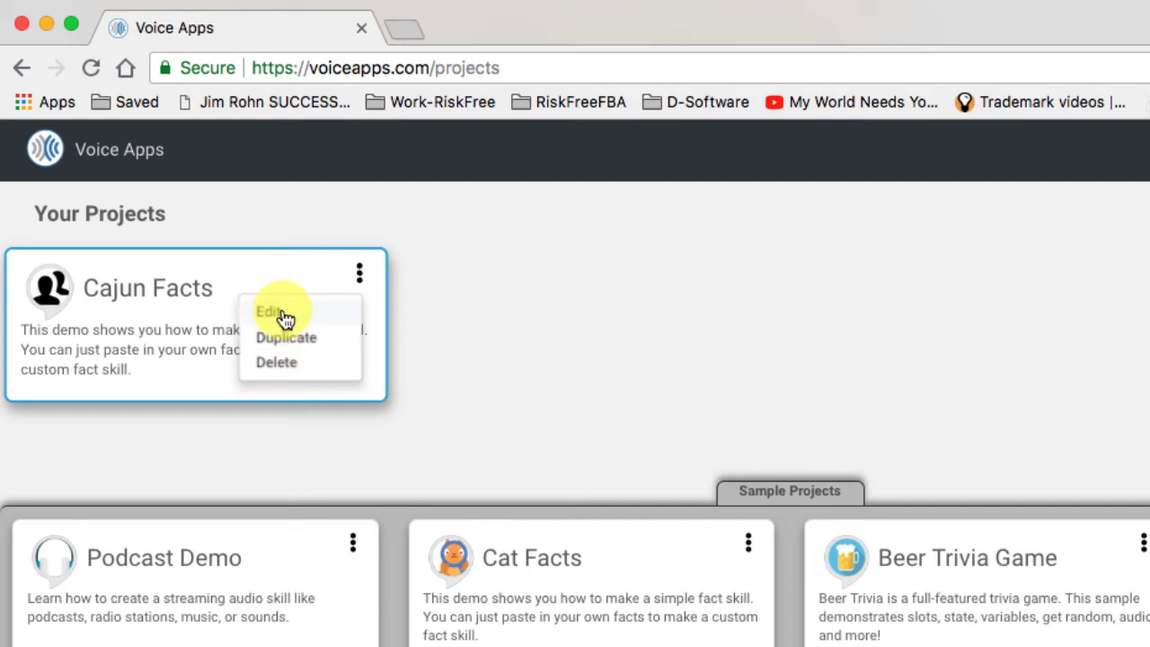
click(284, 317)
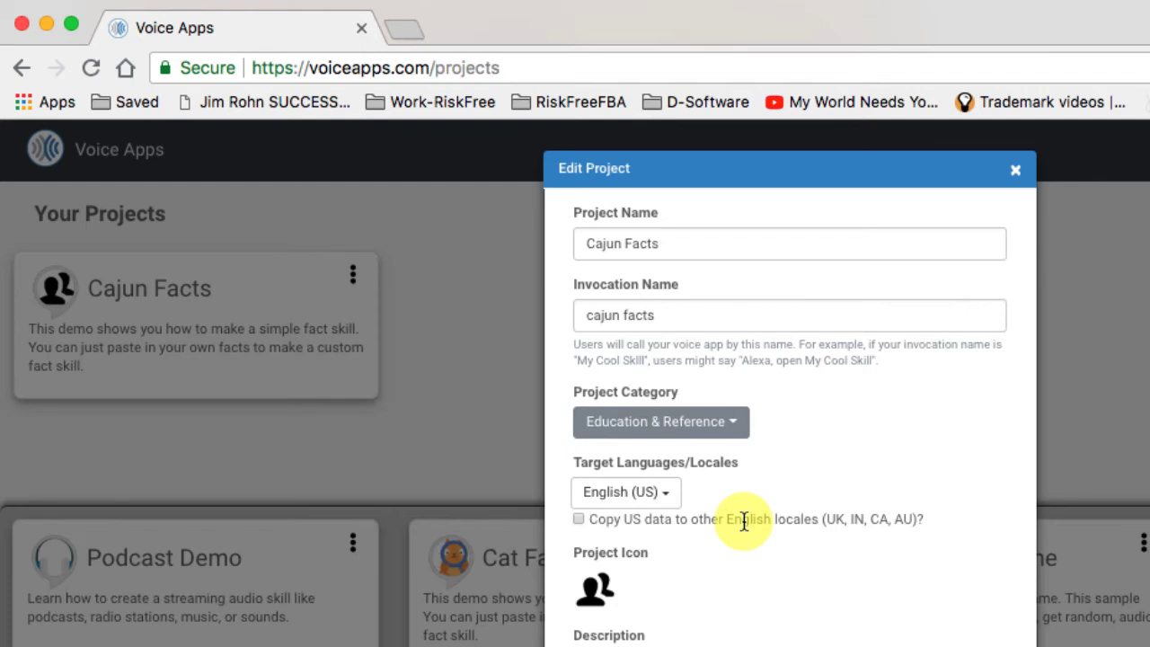
click(1018, 173)
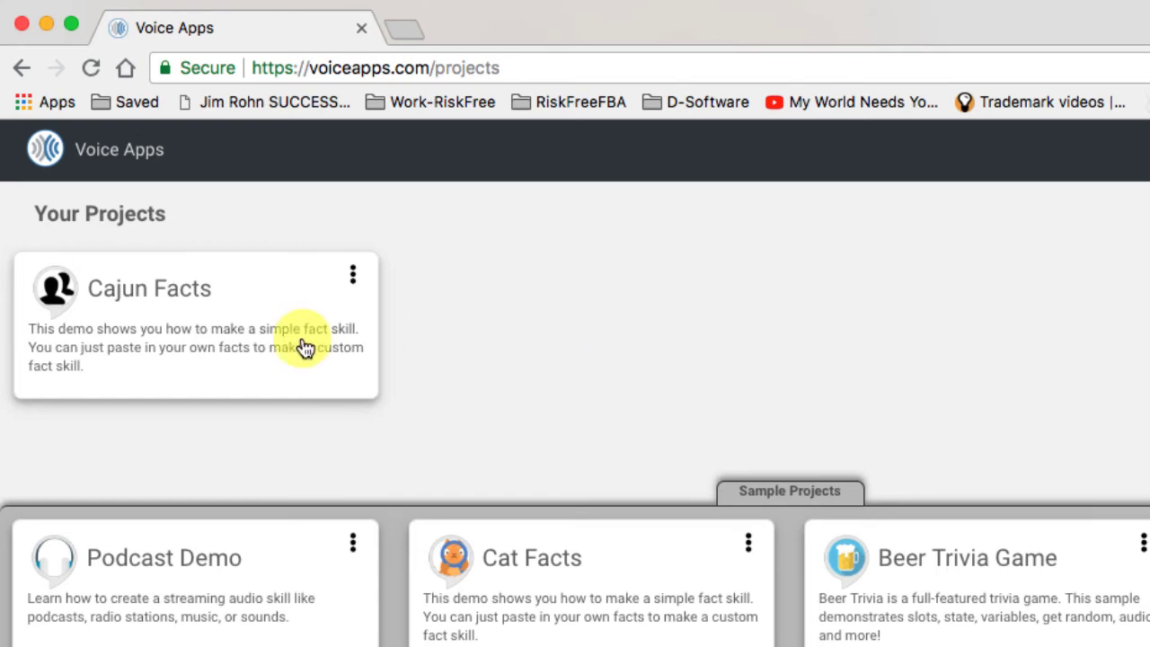
Step: Open the Cajun Facts project and examine the sample facts in the Welcome intent's Get Random Value data
click(231, 339)
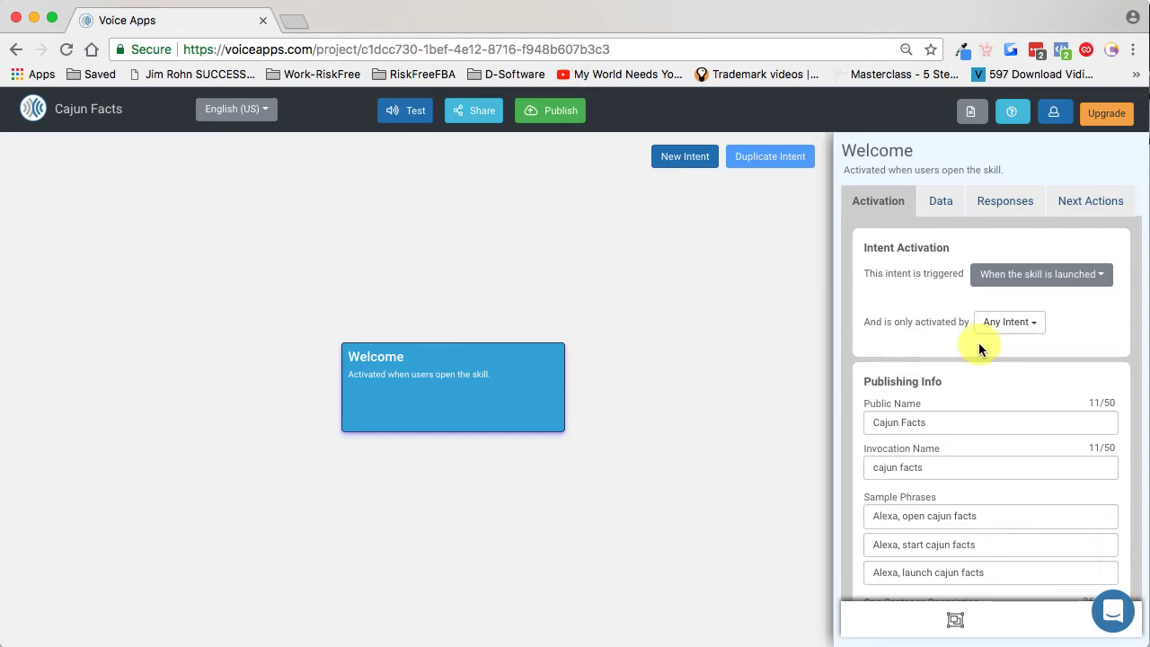
click(935, 203)
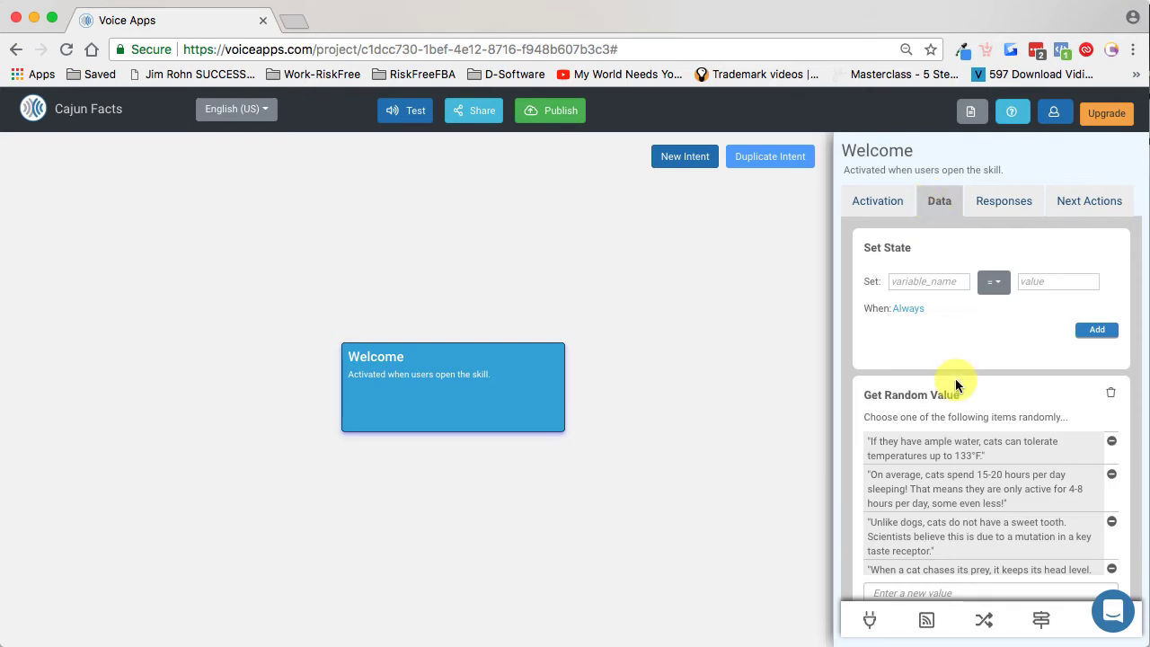
scroll(956, 381, down, 2)
scroll(956, 381, down, 1)
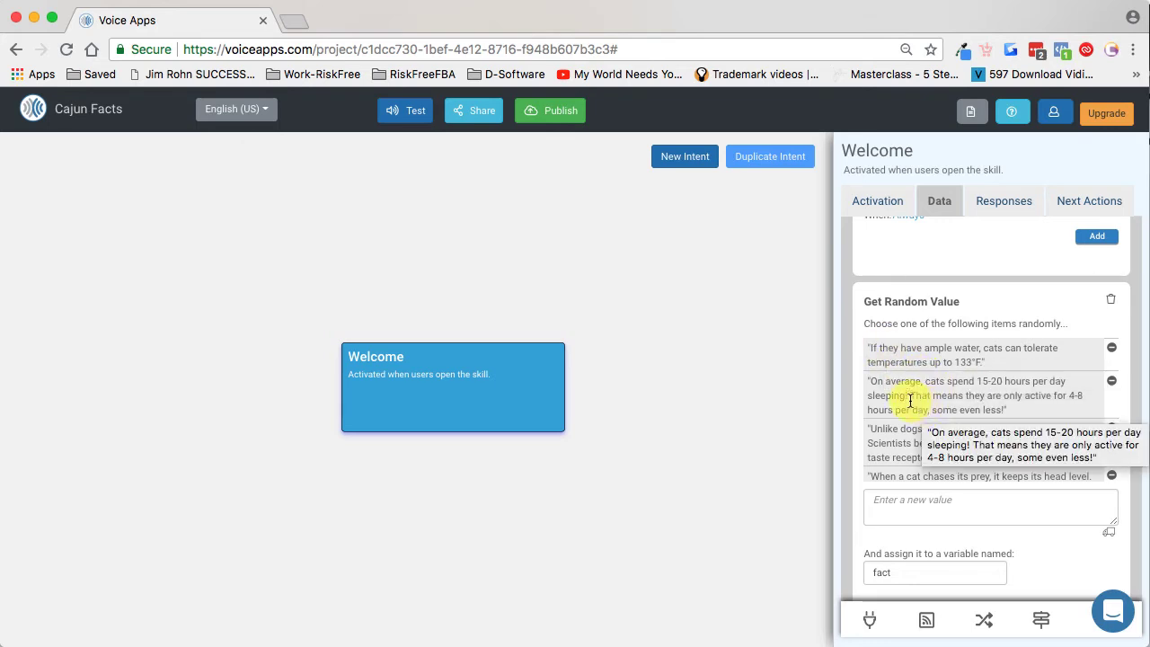
scroll(913, 402, down, 3)
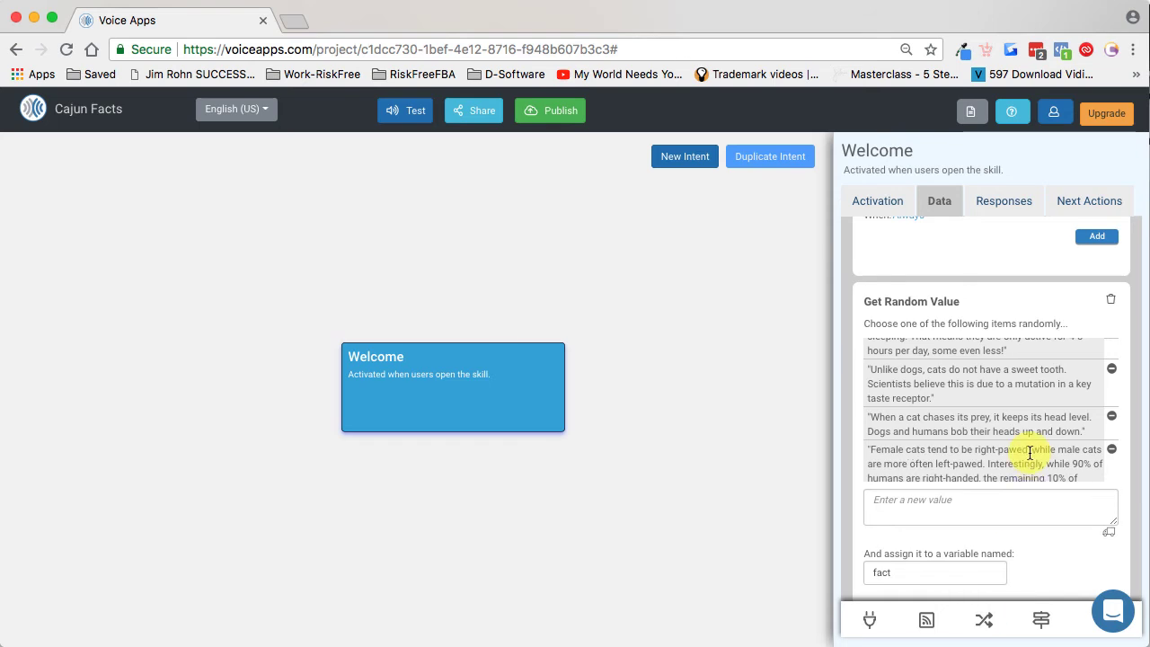
scroll(1027, 455, down, 1)
scroll(1024, 297, down, 2)
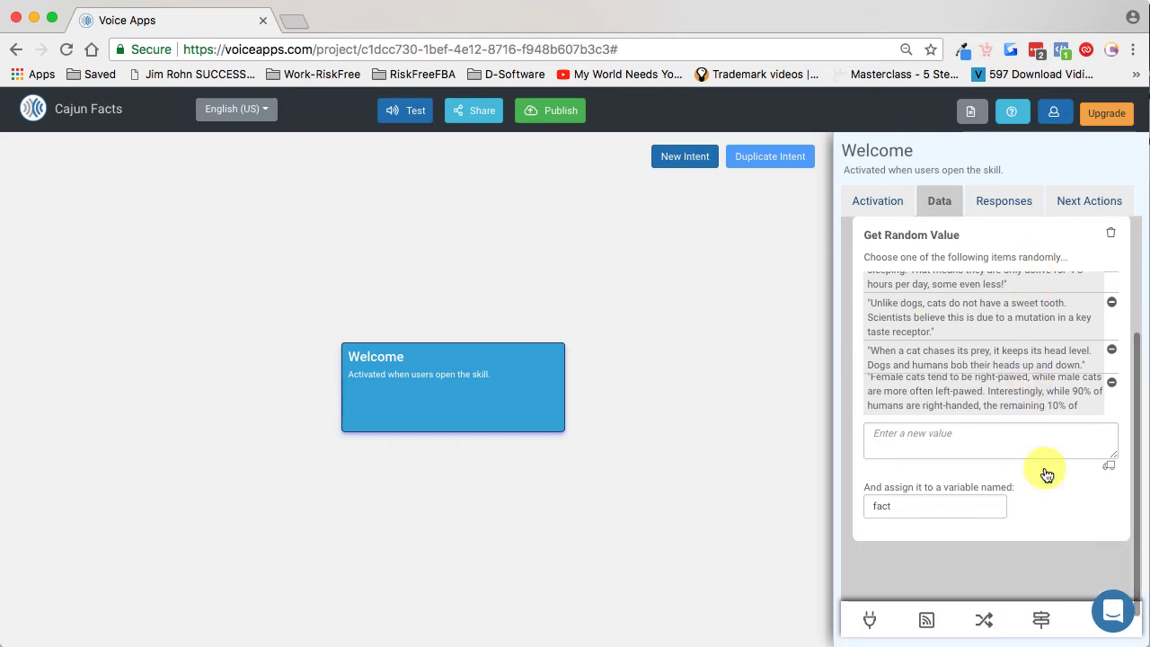
Step: Try to add another Get Random Value function to the Welcome intent
click(986, 621)
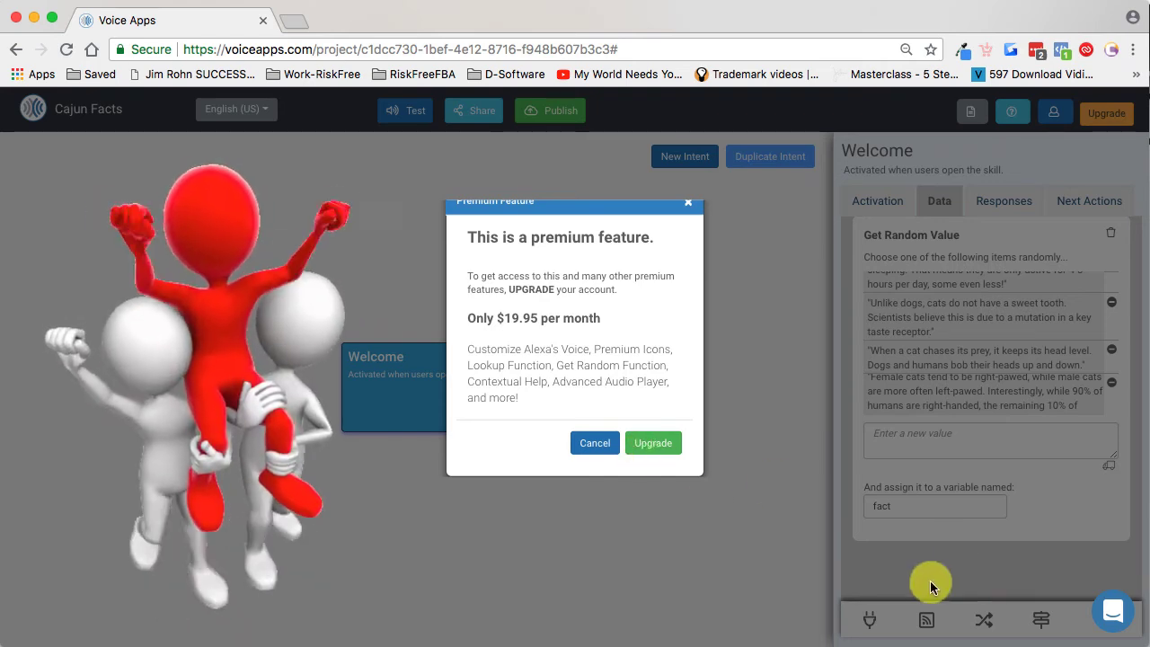
click(688, 203)
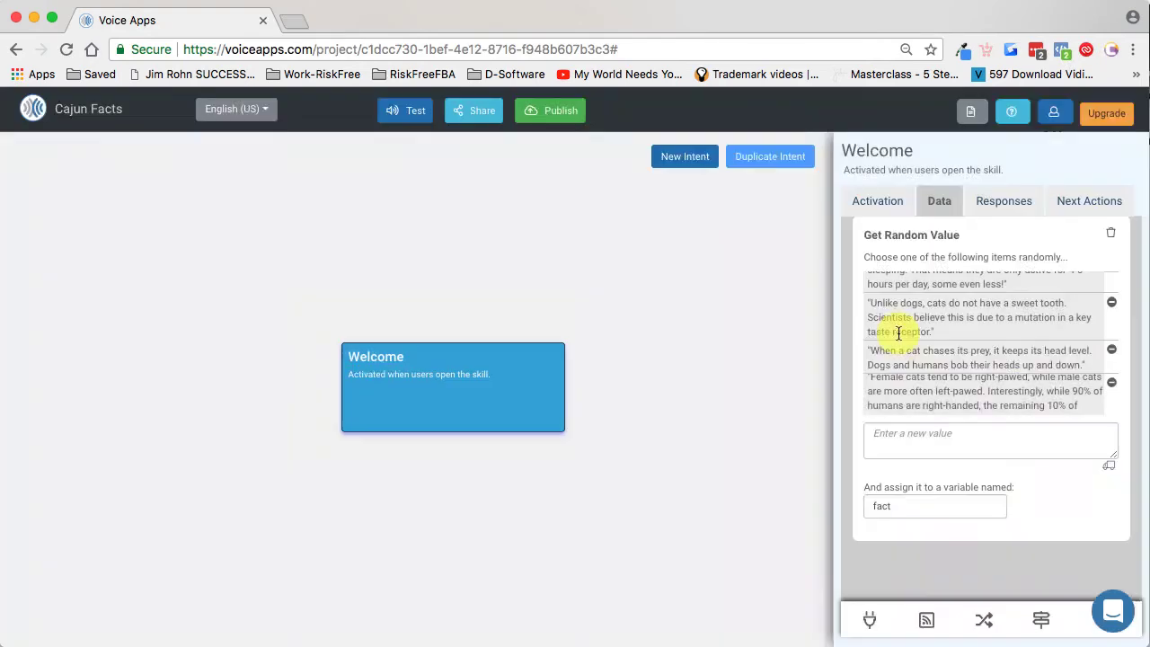
Step: Remove all the sample cat facts from the Welcome intent's Get Random Value list
scroll(1033, 482, up, 5)
scroll(1033, 486, down, 2)
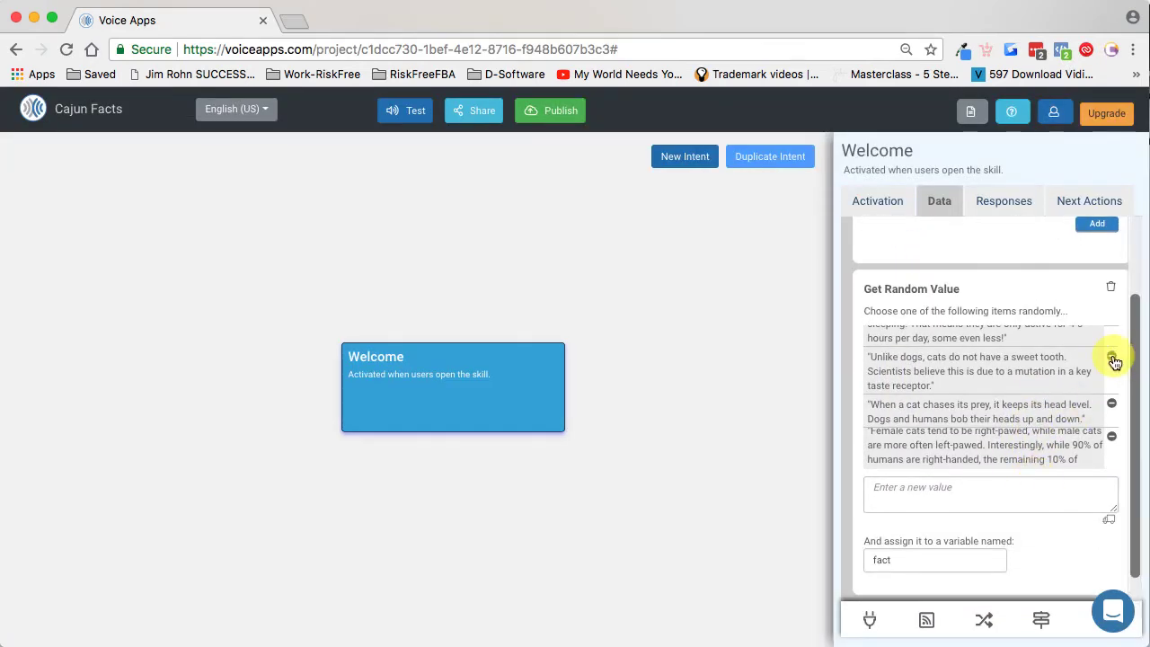
scroll(1101, 409, up, 5)
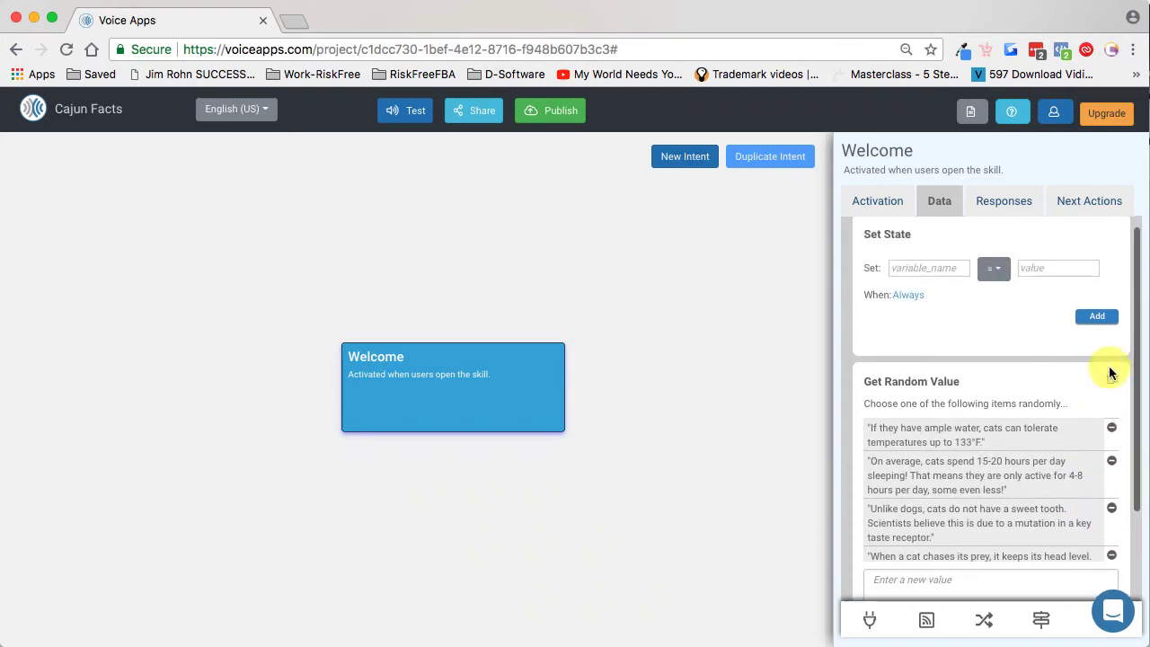
scroll(1104, 437, down, 5)
scroll(1102, 437, down, 2)
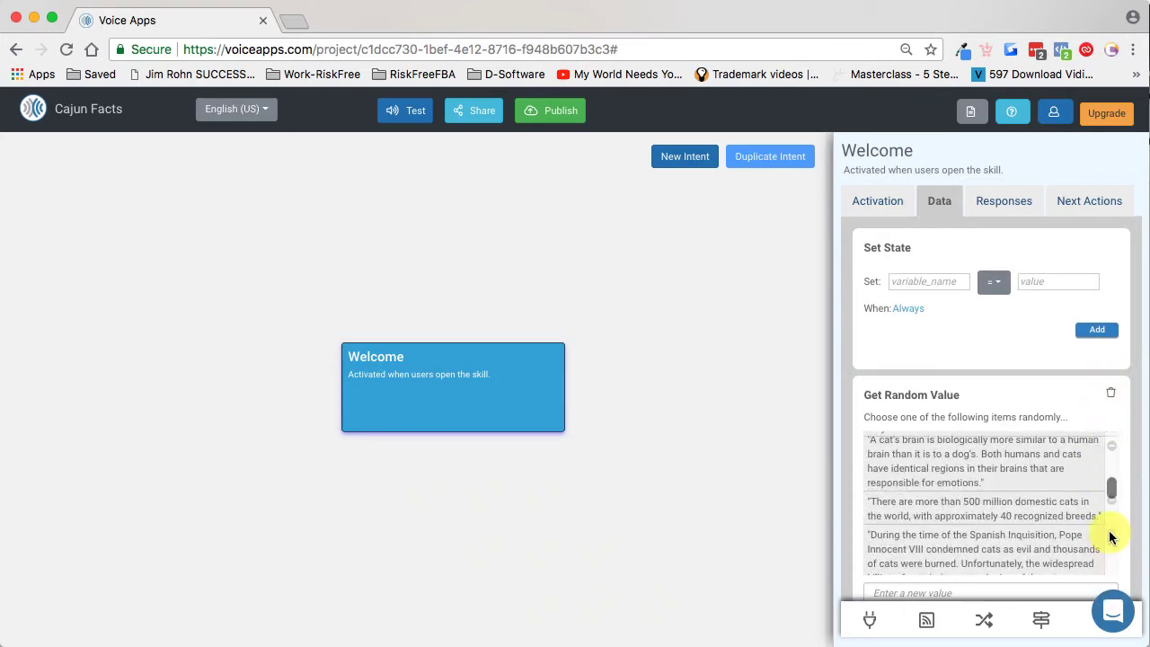
scroll(1111, 538, down, 3)
click(1113, 465)
scroll(1112, 468, up, 6)
click(1112, 554)
click(1113, 551)
click(1113, 539)
click(1114, 534)
click(1115, 500)
click(1114, 445)
click(1114, 445)
click(1114, 443)
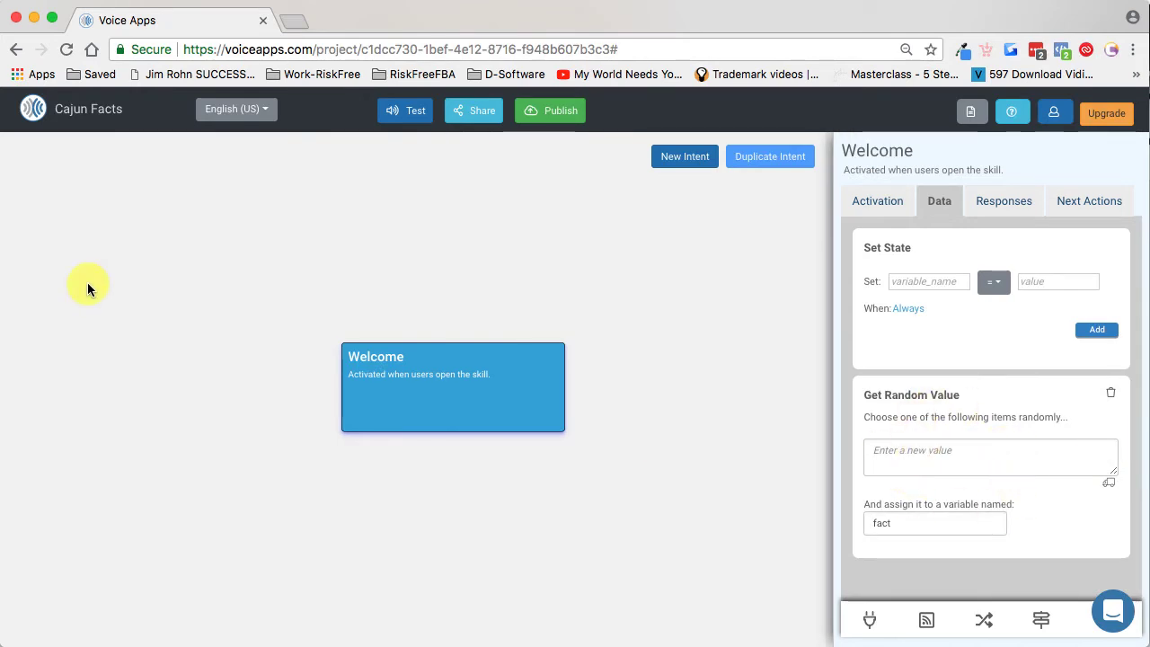
Step: Copy the first paragraph, about Cajun culture, from Script.txt and add it as a new value in the Get Random Value list
drag(4, 7, 41, 8)
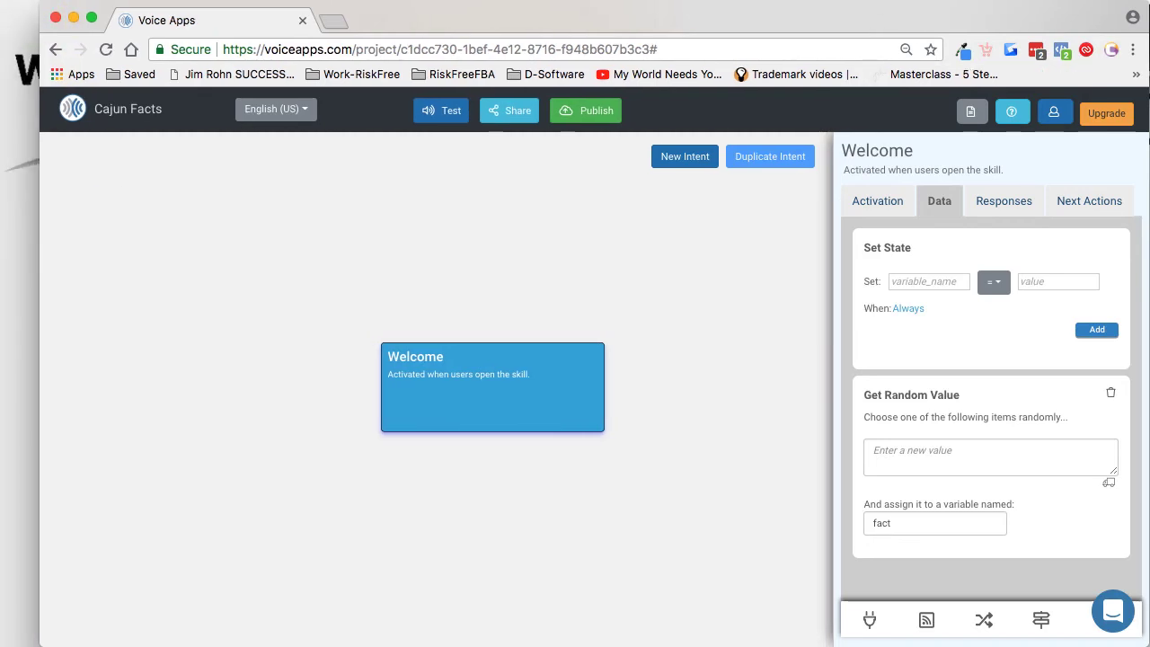
drag(0, 257, 483, 169)
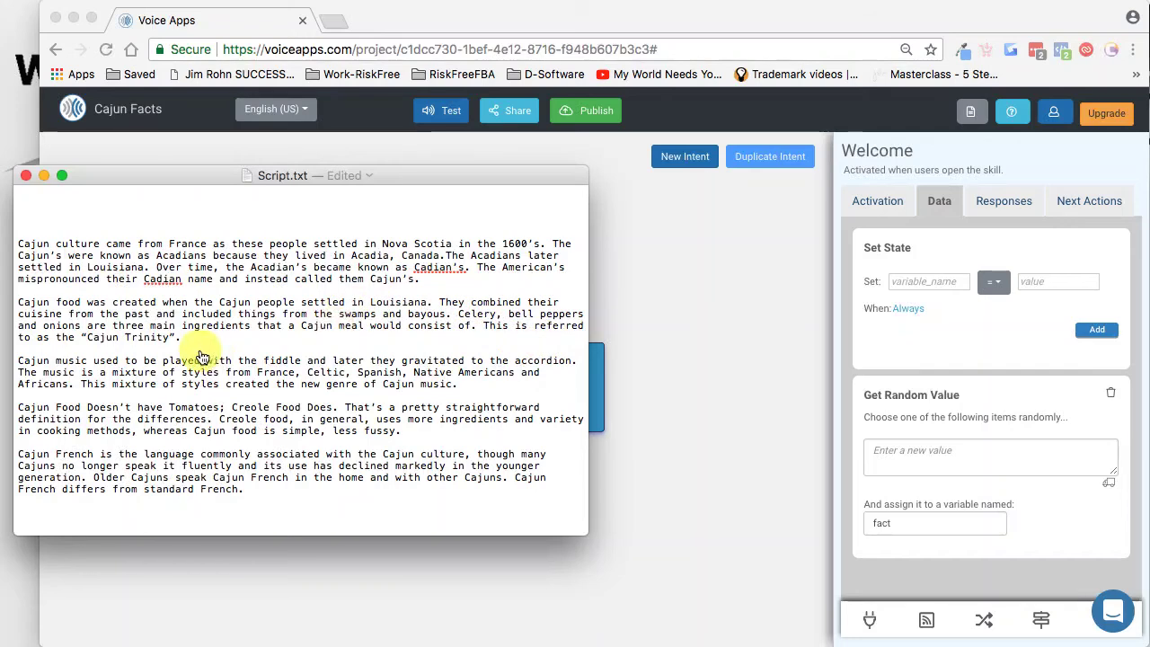
drag(421, 279, 4, 254)
key(super+c)
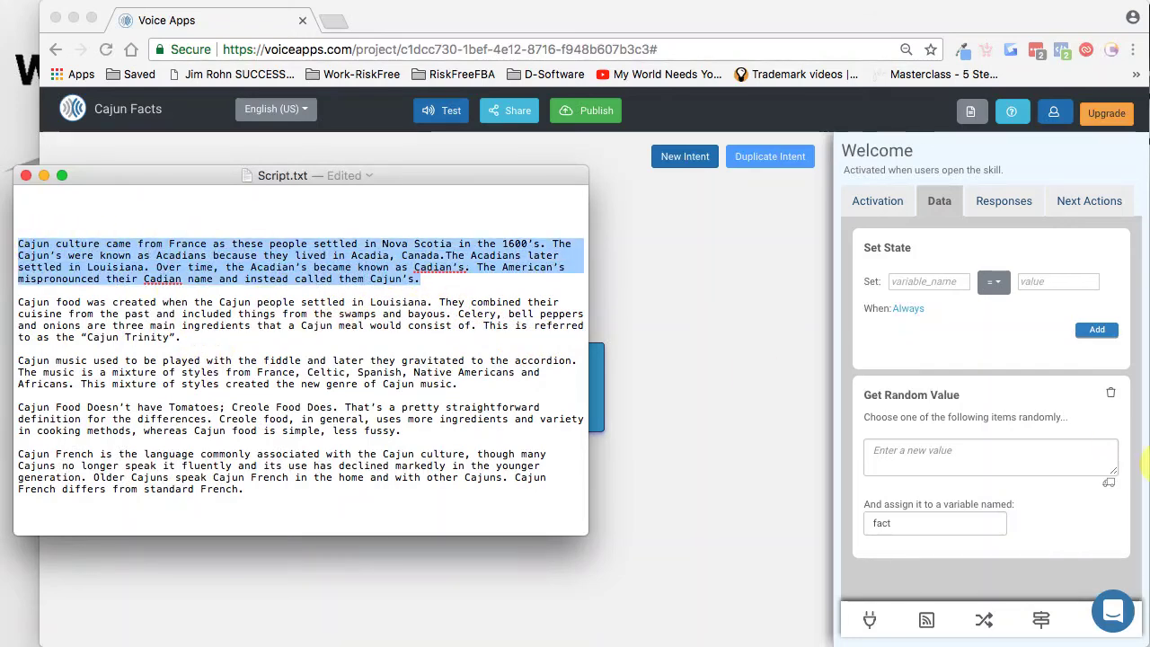
click(959, 468)
click(912, 454)
key(super+v)
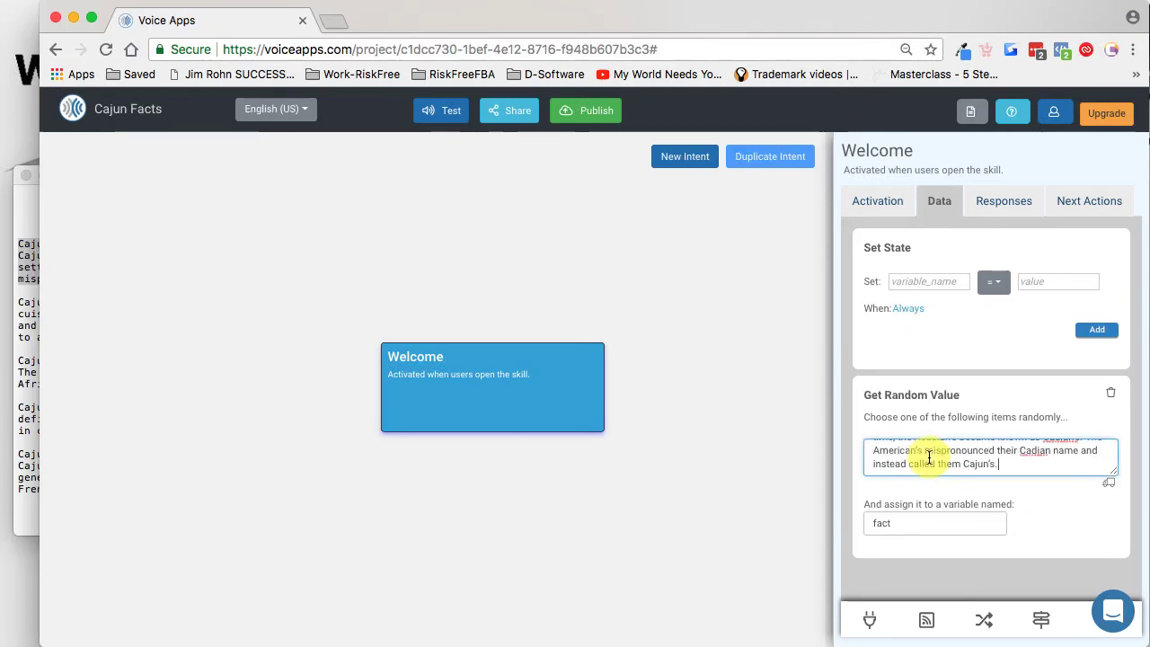
click(1037, 511)
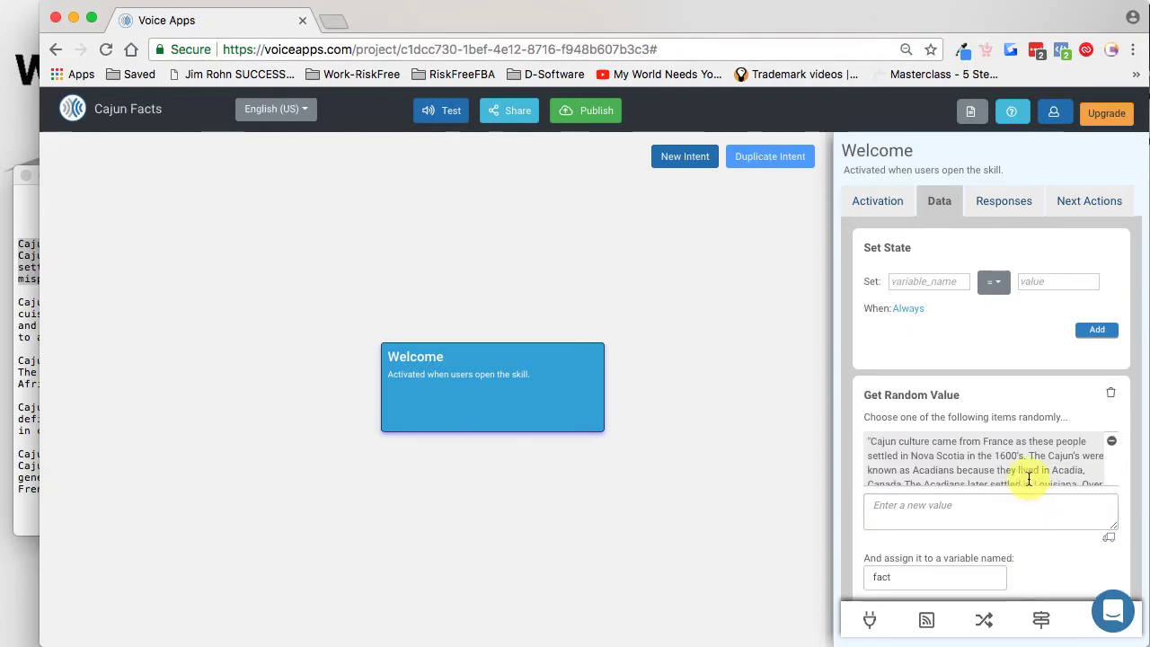
Step: Switch the random value entry to bulk input and copy the remaining four Cajun fact paragraphs from Script.txt
click(1112, 540)
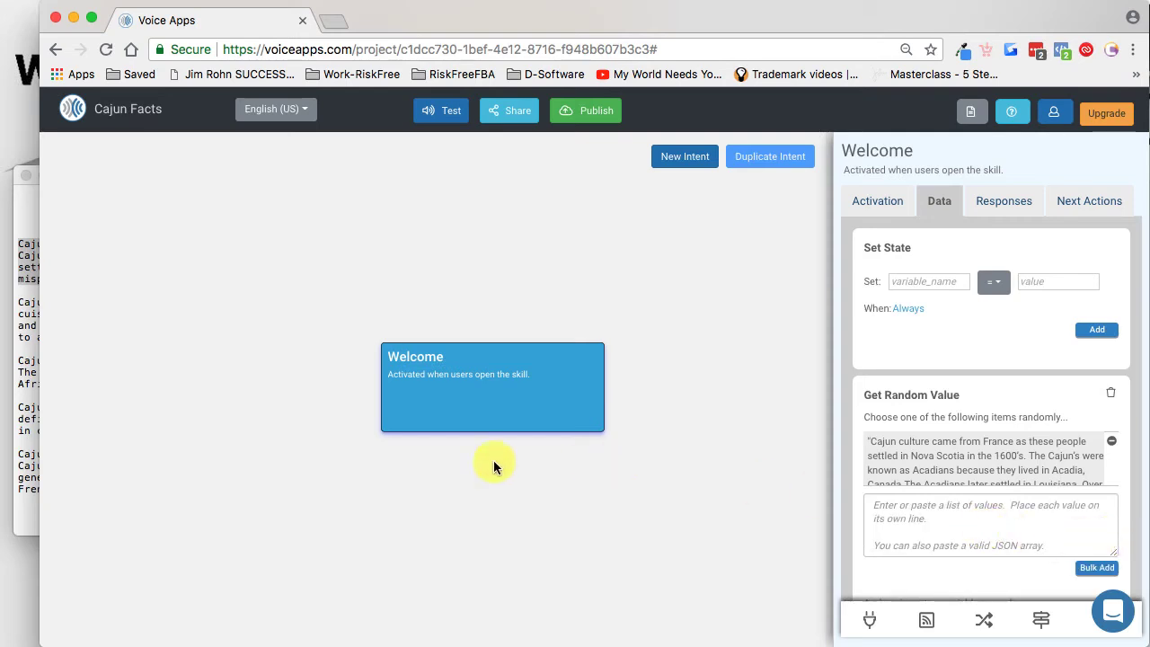
click(28, 497)
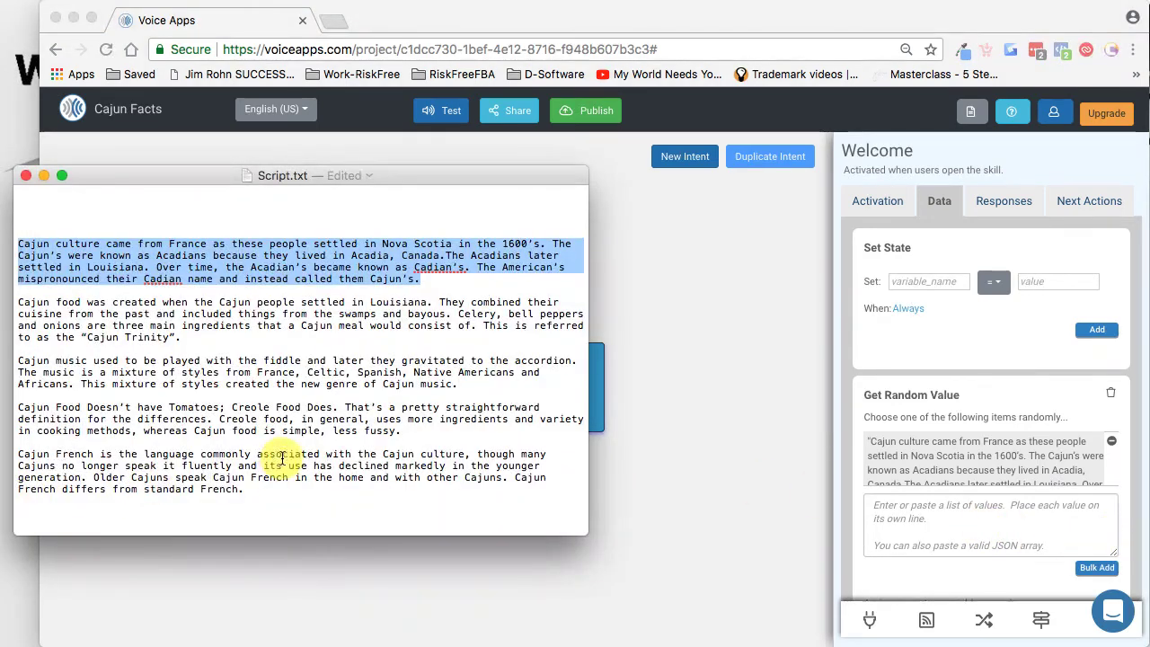
click(466, 326)
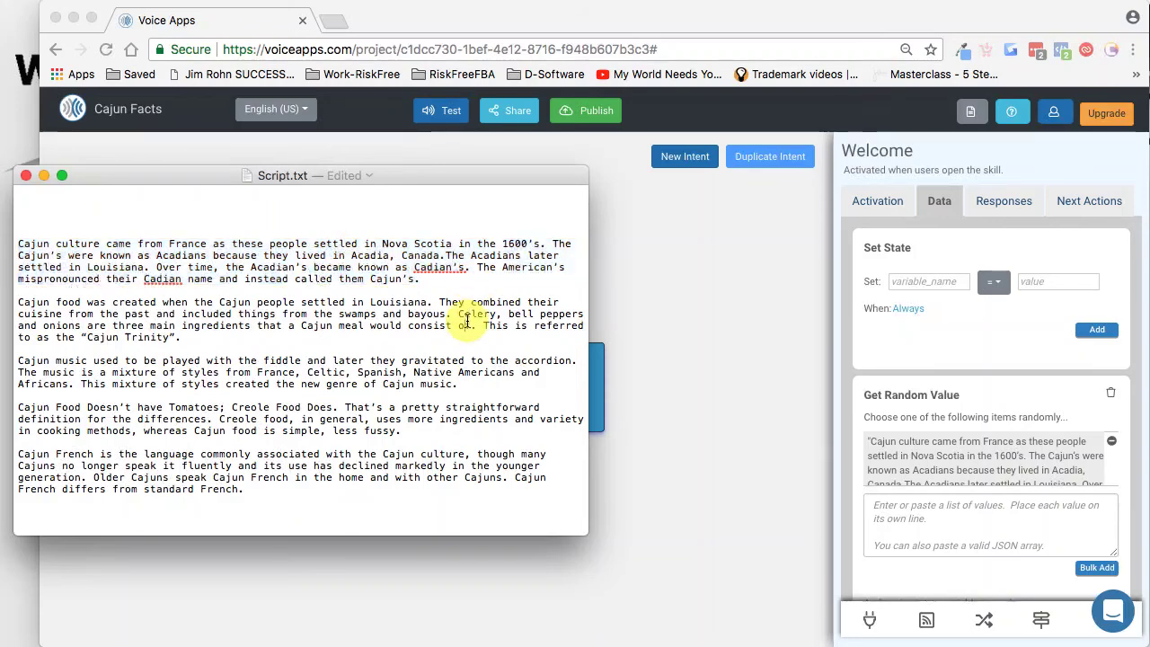
drag(19, 302, 243, 489)
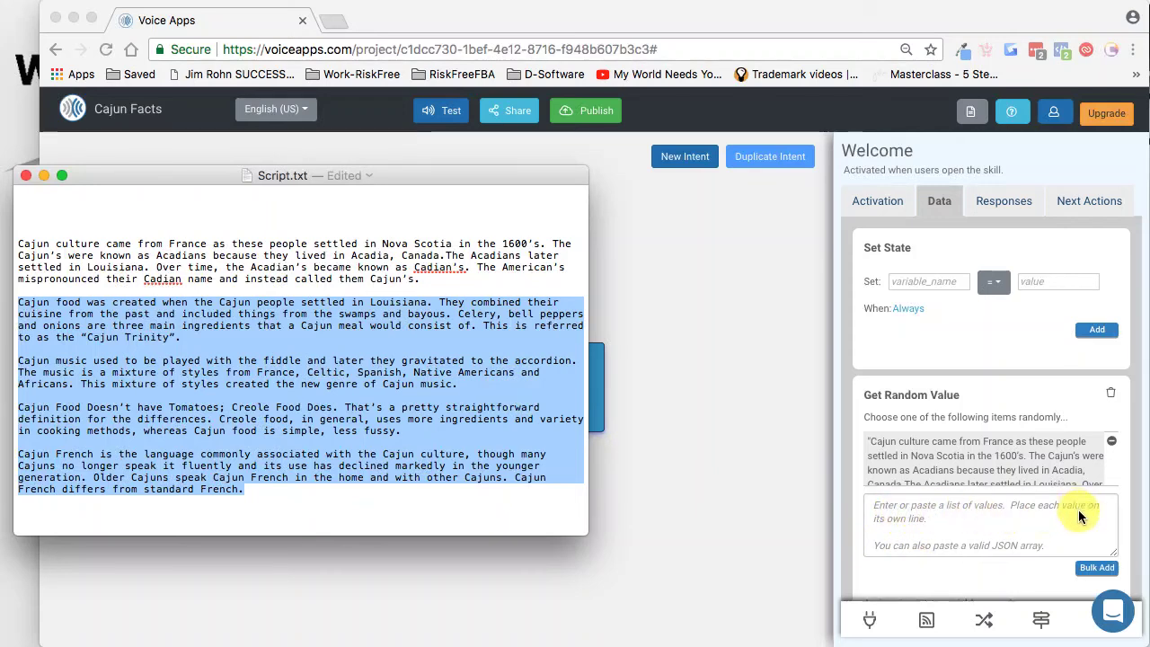
drag(587, 314, 910, 325)
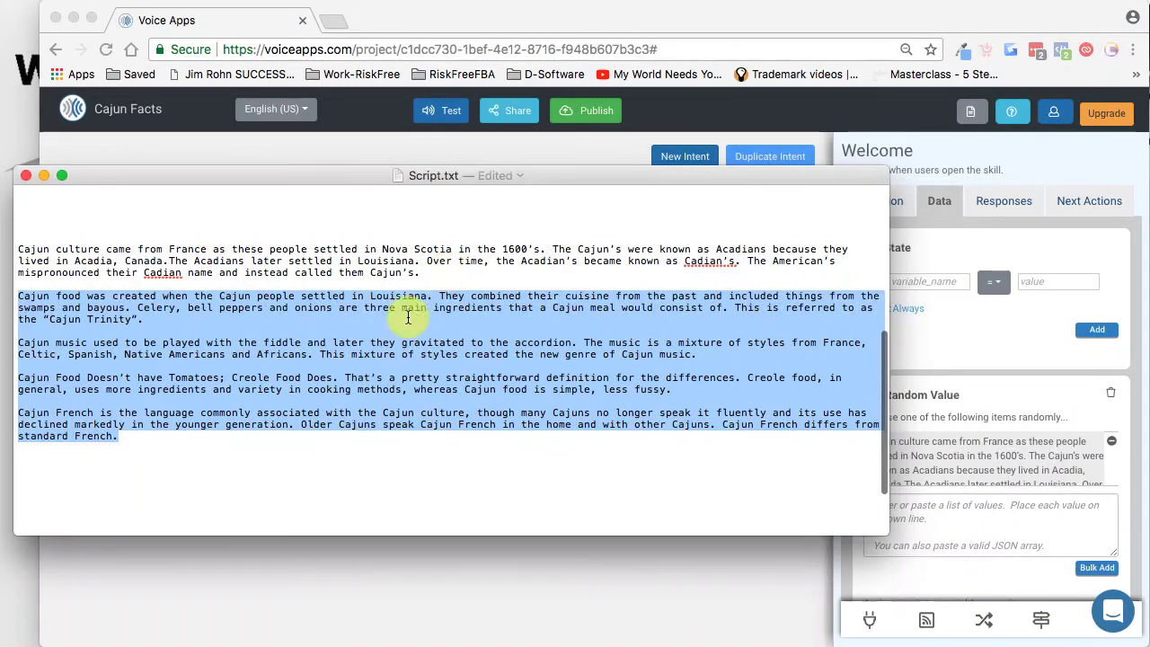
drag(118, 441, 13, 298)
click(25, 330)
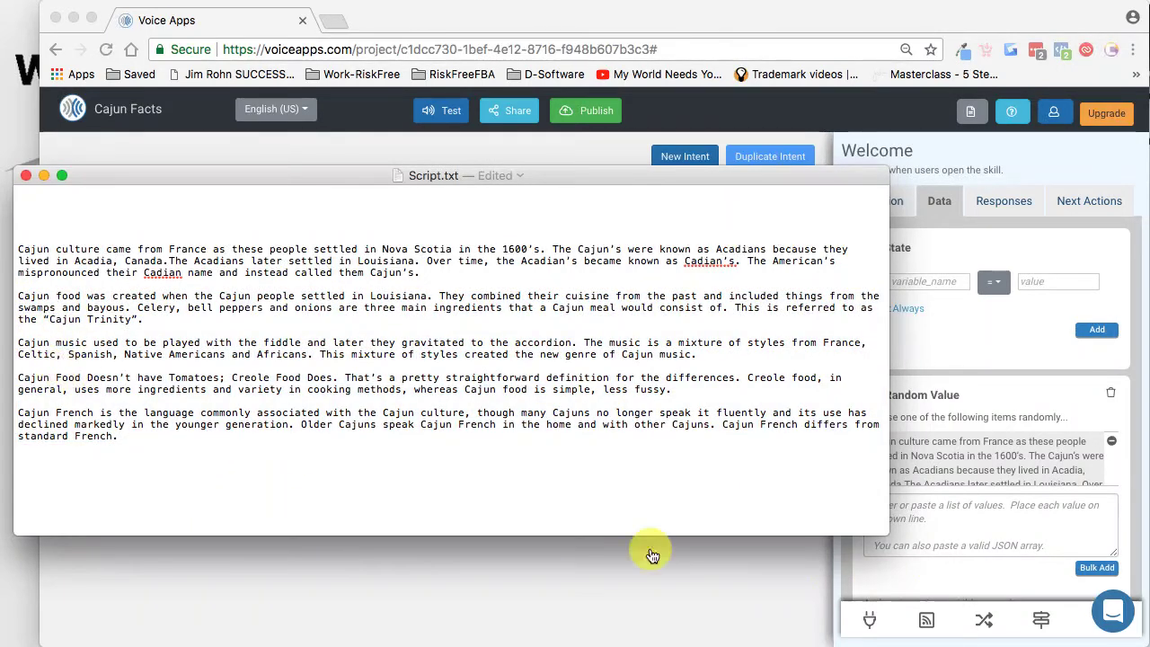
Step: Paste the copied paragraphs as a list of values and bulk add them to the Get Random Value list
click(977, 543)
click(879, 508)
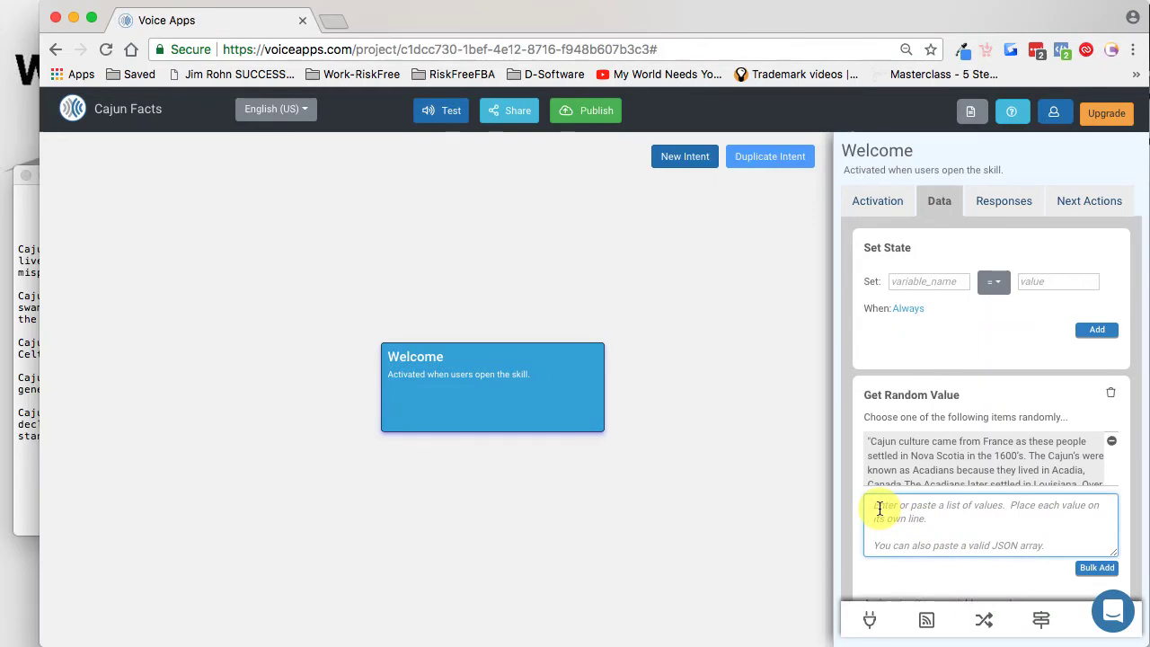
key(super+v)
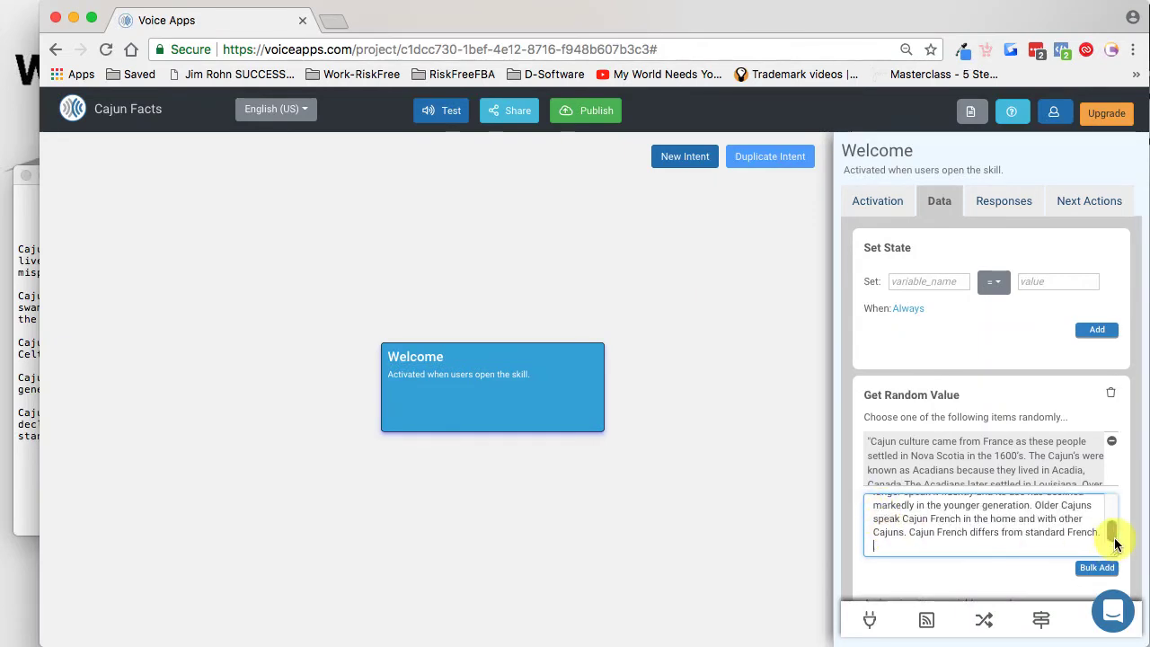
mouse_move(1114, 539)
mouse_down()
mouse_move(1114, 513)
mouse_move(1114, 536)
mouse_up()
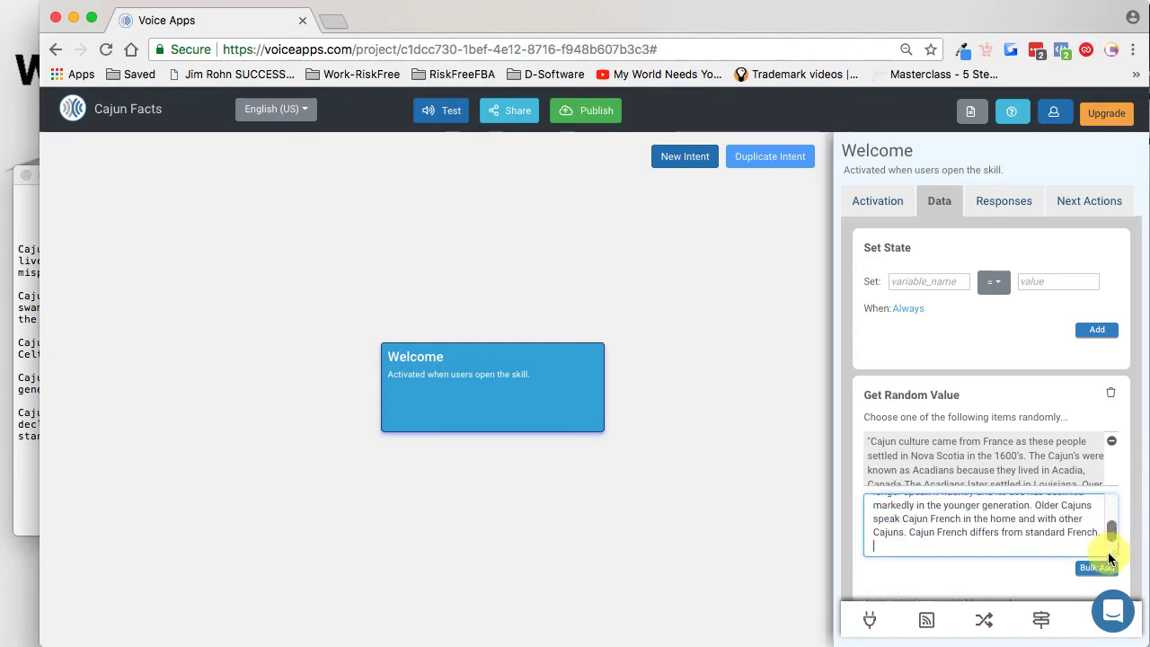
click(1098, 569)
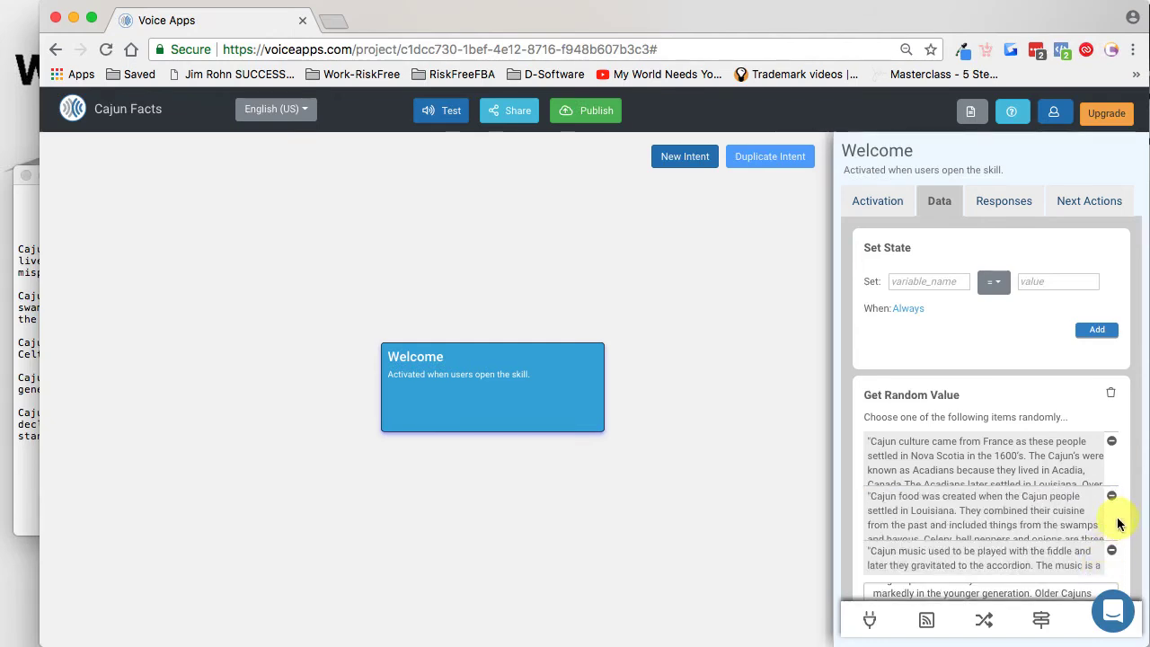
Step: Check the added Cajun facts in the list and clear the leftover pasted text from the new value field
scroll(1118, 524, down, 5)
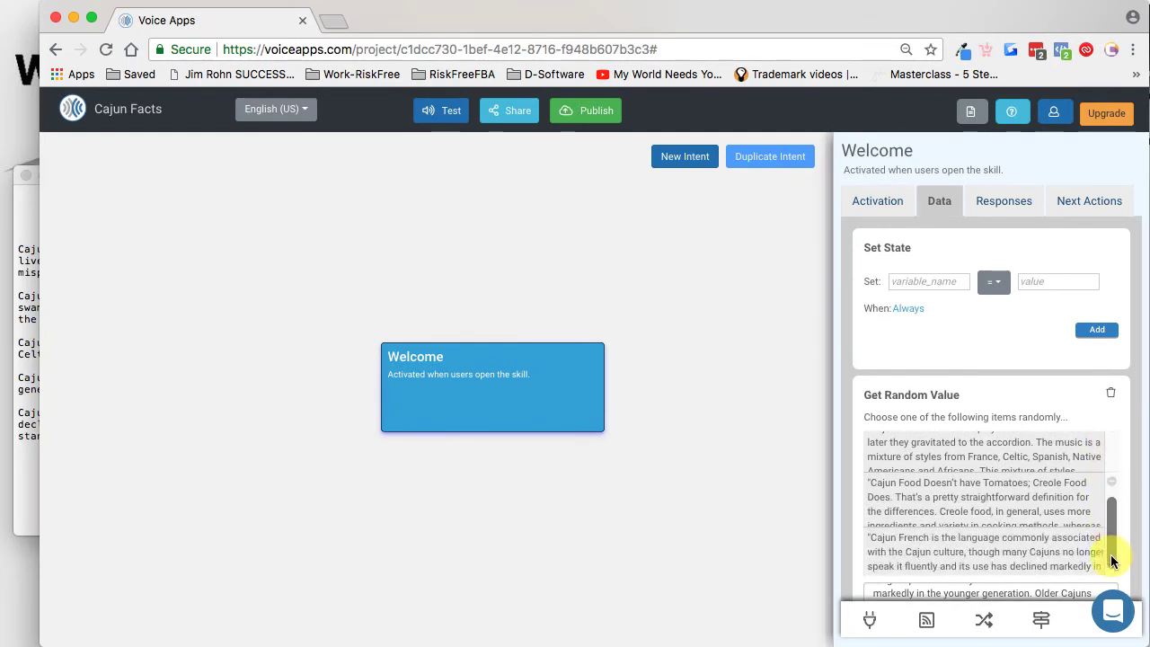
scroll(1112, 539, up, 2)
drag(1113, 525, 1098, 575)
scroll(1067, 547, down, 2)
scroll(1130, 543, down, 3)
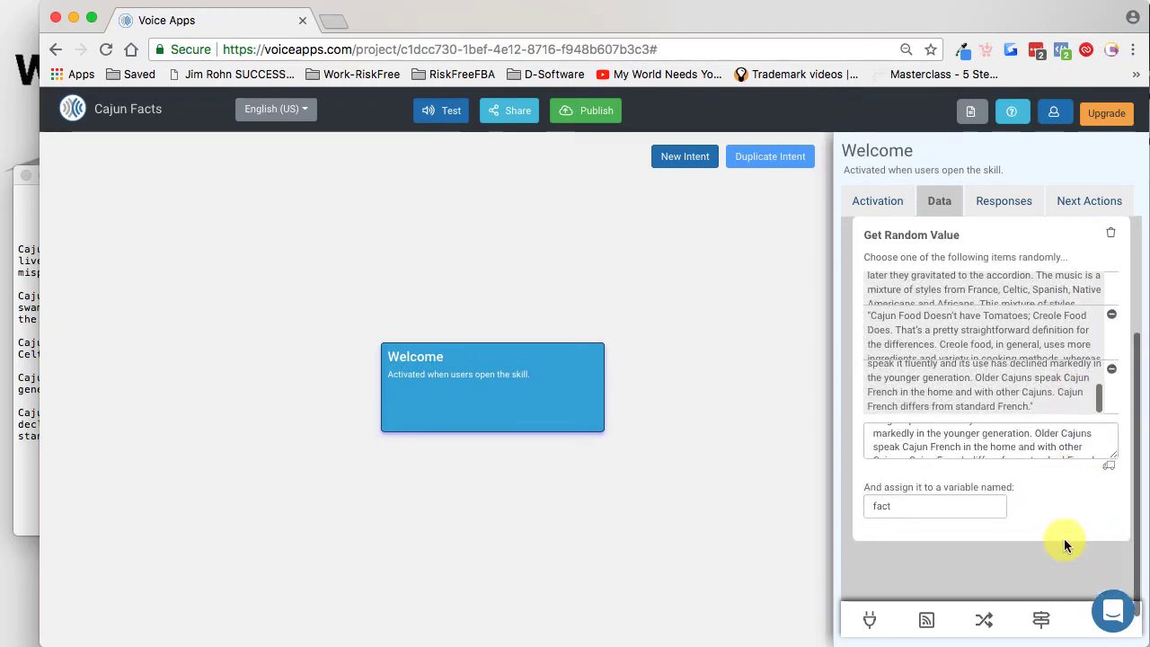
click(923, 441)
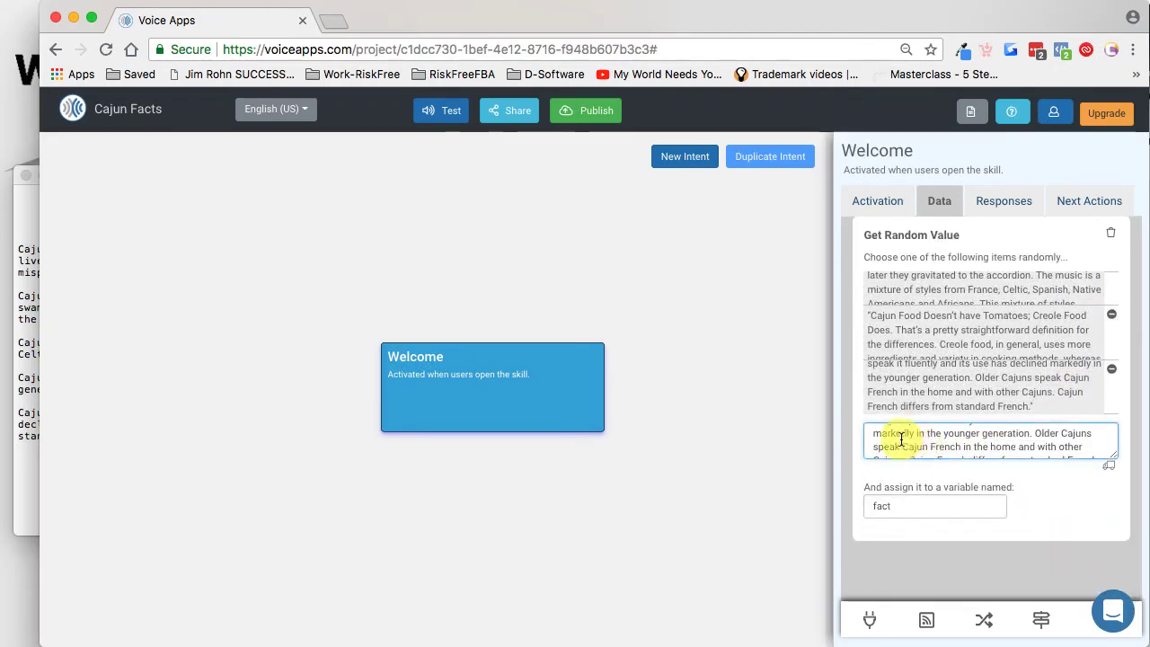
drag(1114, 460, 793, 382)
key(BackSpace)
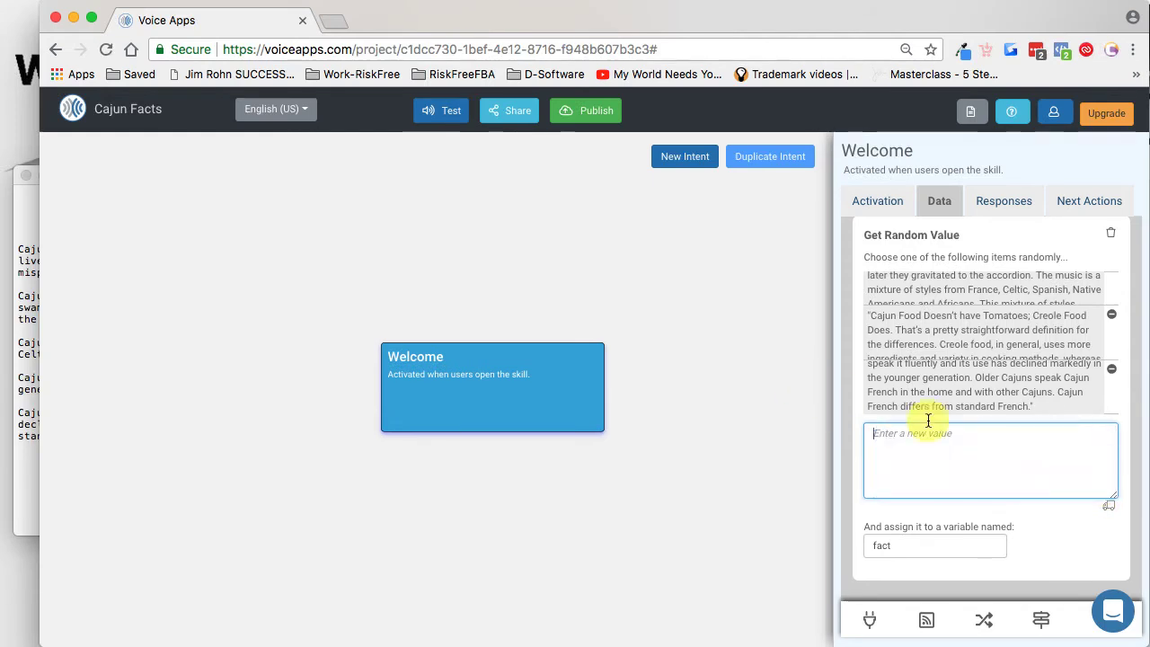
click(1056, 539)
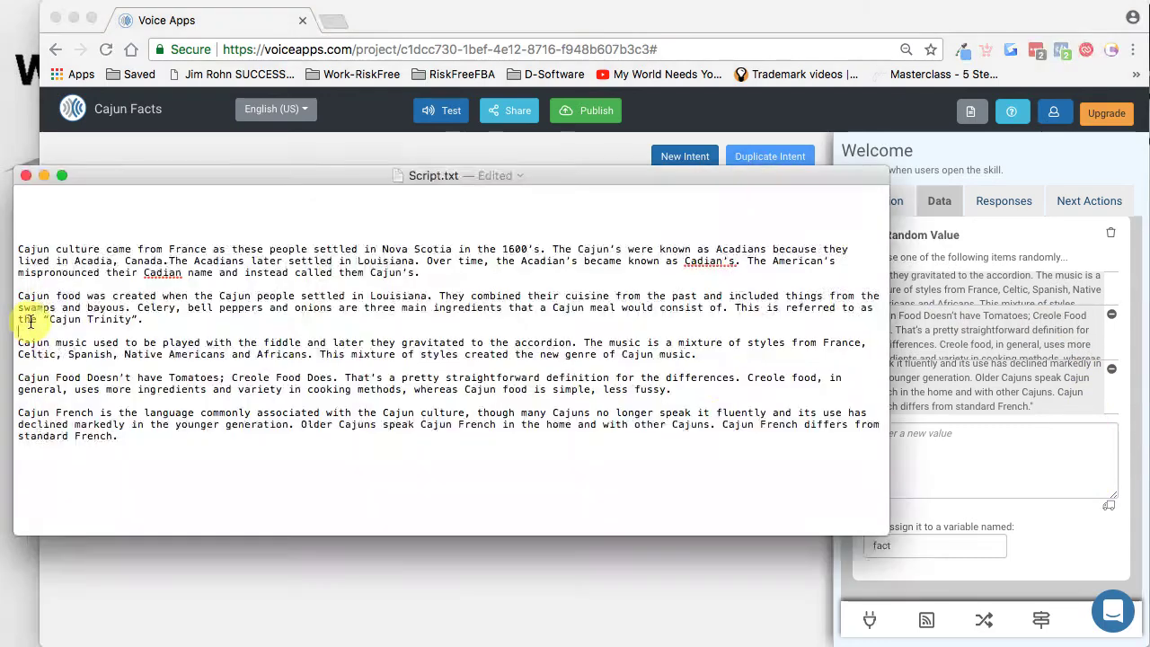
Step: Bring Script.txt to the front and shrink its window so it sits beside the intent's data settings
click(34, 328)
drag(888, 534, 721, 489)
scroll(181, 265, down, 1)
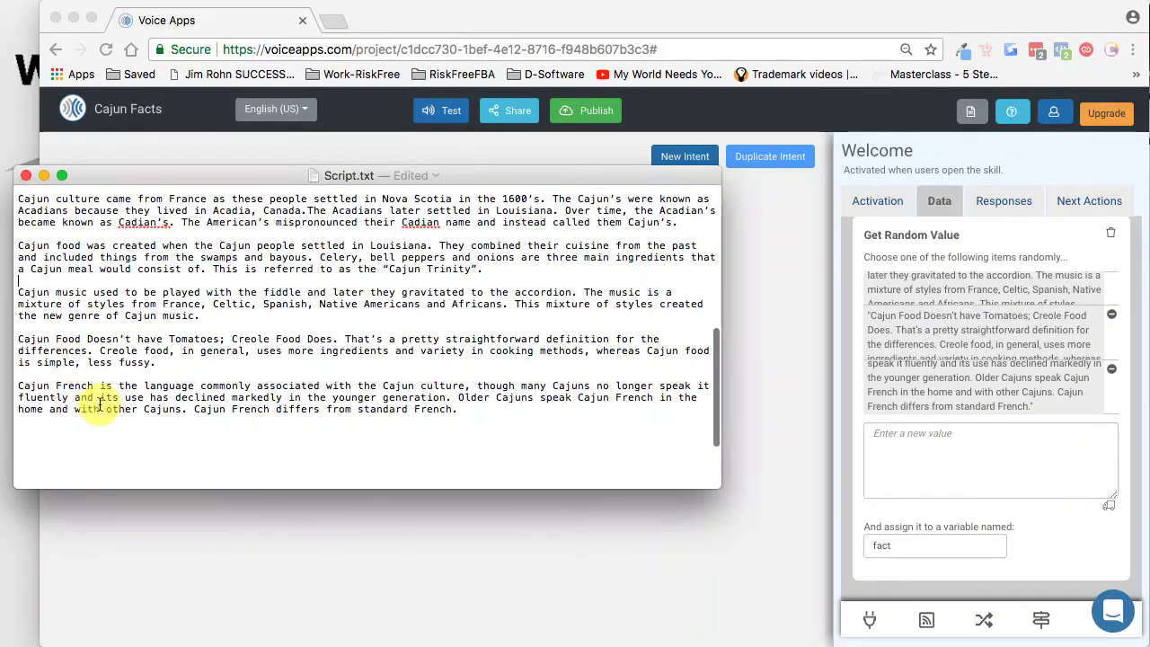
Step: Return to the Welcome intent's data settings and look through the Cajun facts in the Get Random Value list
scroll(1089, 372, up, 3)
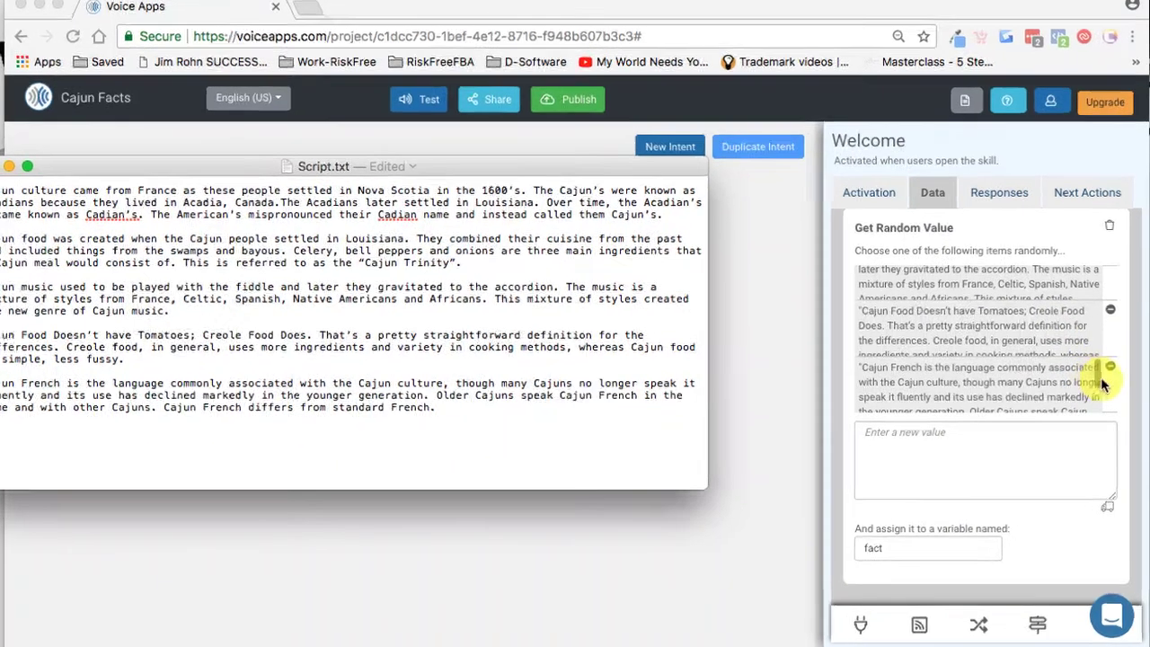
scroll(1102, 310, up, 1)
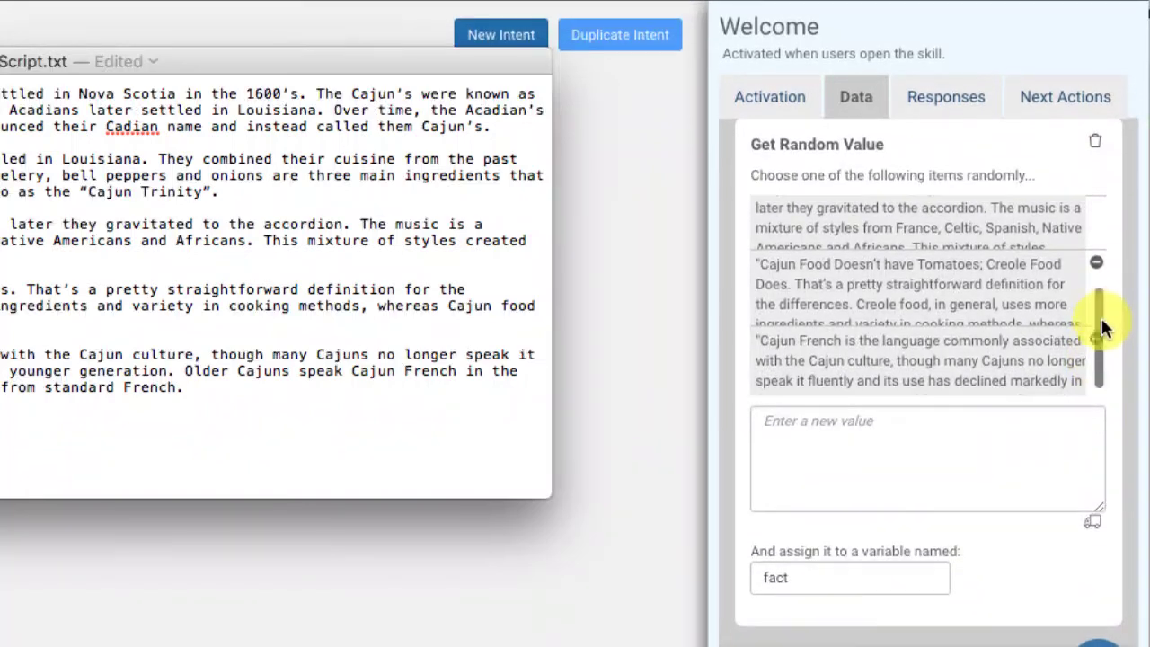
click(1100, 344)
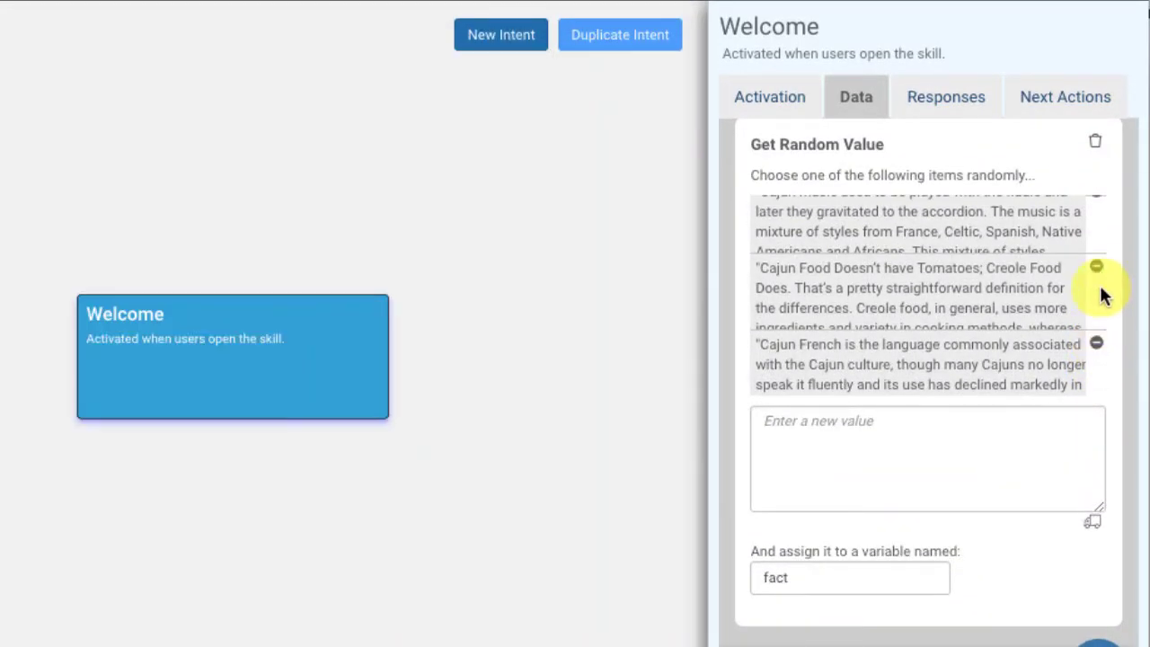
scroll(1104, 295, up, 3)
drag(1102, 292, 1094, 368)
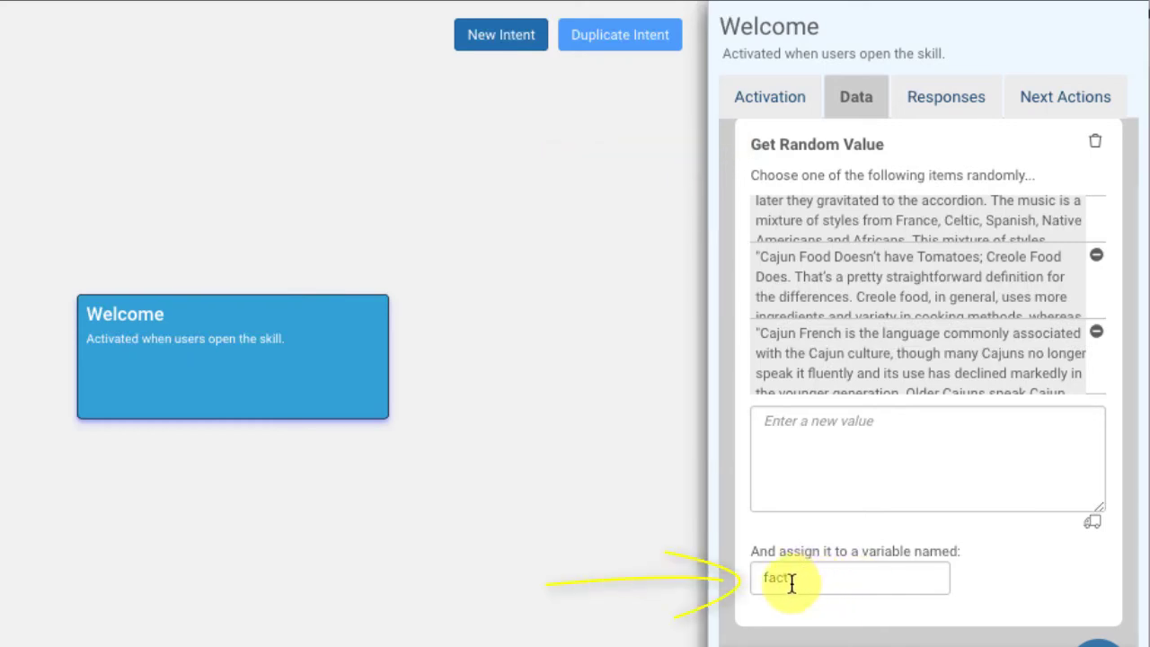
Step: Rename the variable that the random value is assigned to as c-fact
drag(801, 580, 726, 576)
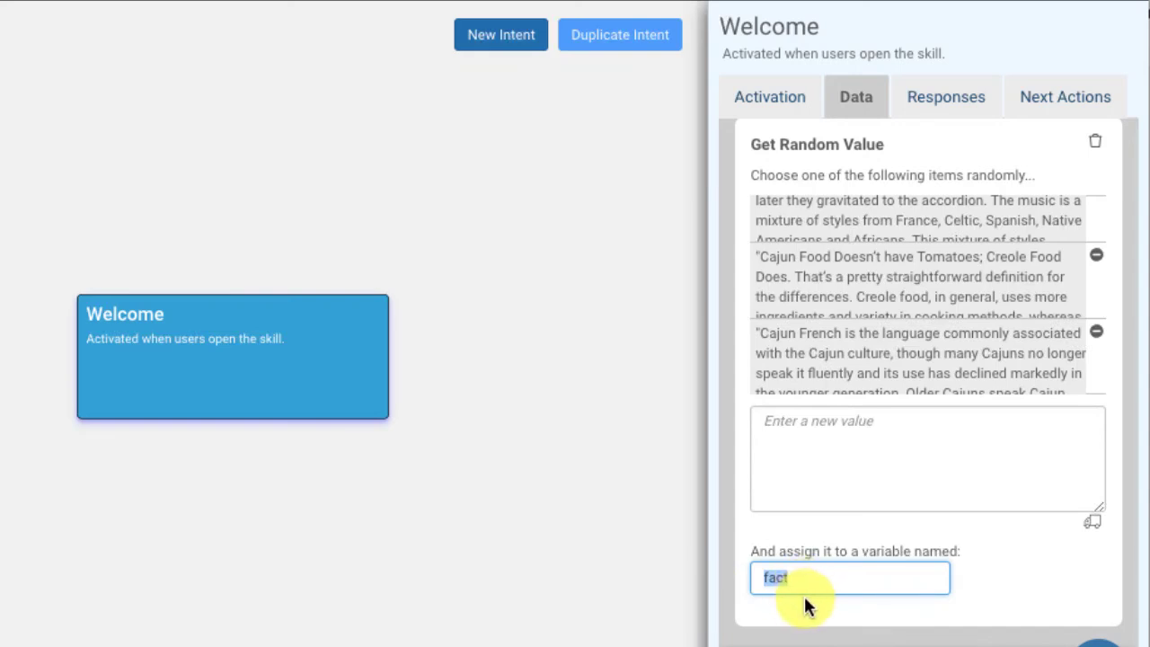
text(c-)
click(1034, 588)
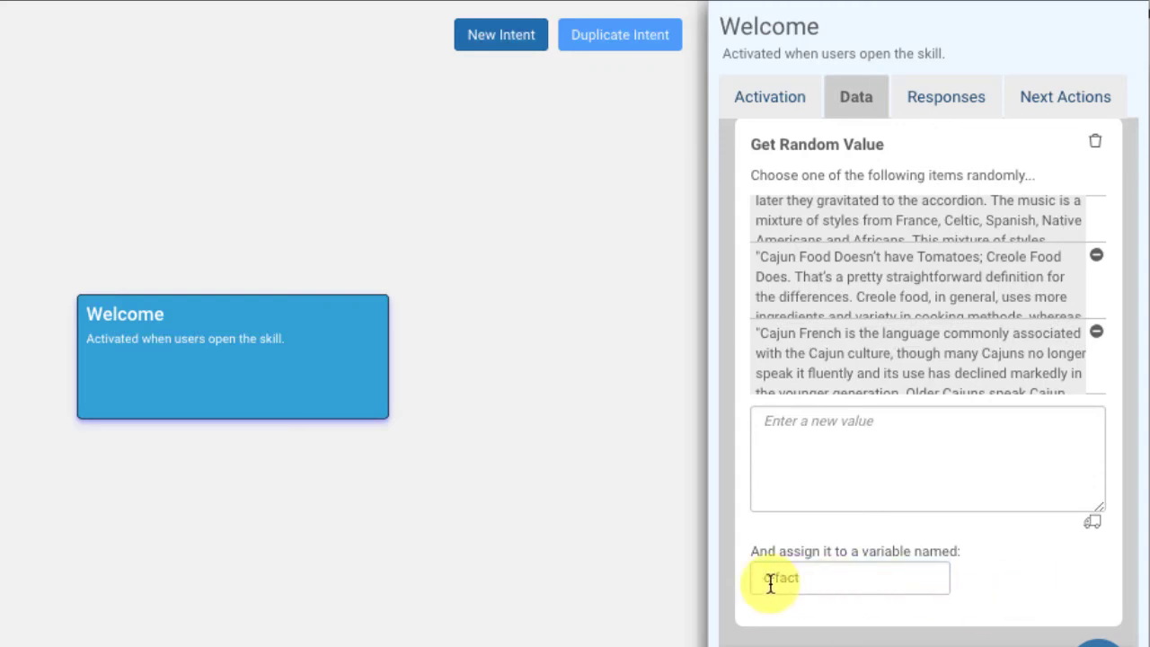
Step: Change "cat" to "cajun" in the Welcome intent's Alexa response so it begins "Here's your cajun fact..."
click(958, 110)
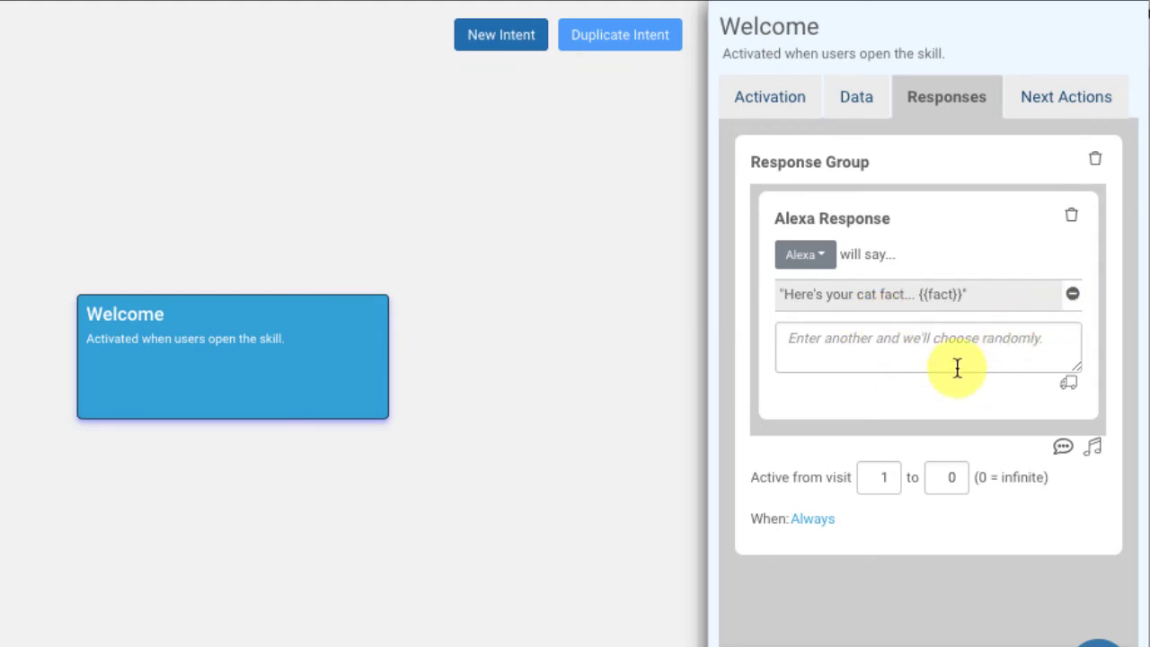
click(1011, 297)
drag(1080, 319, 1079, 370)
click(881, 296)
key(BackSpace)
key(BackSpace)
key(BackSpace)
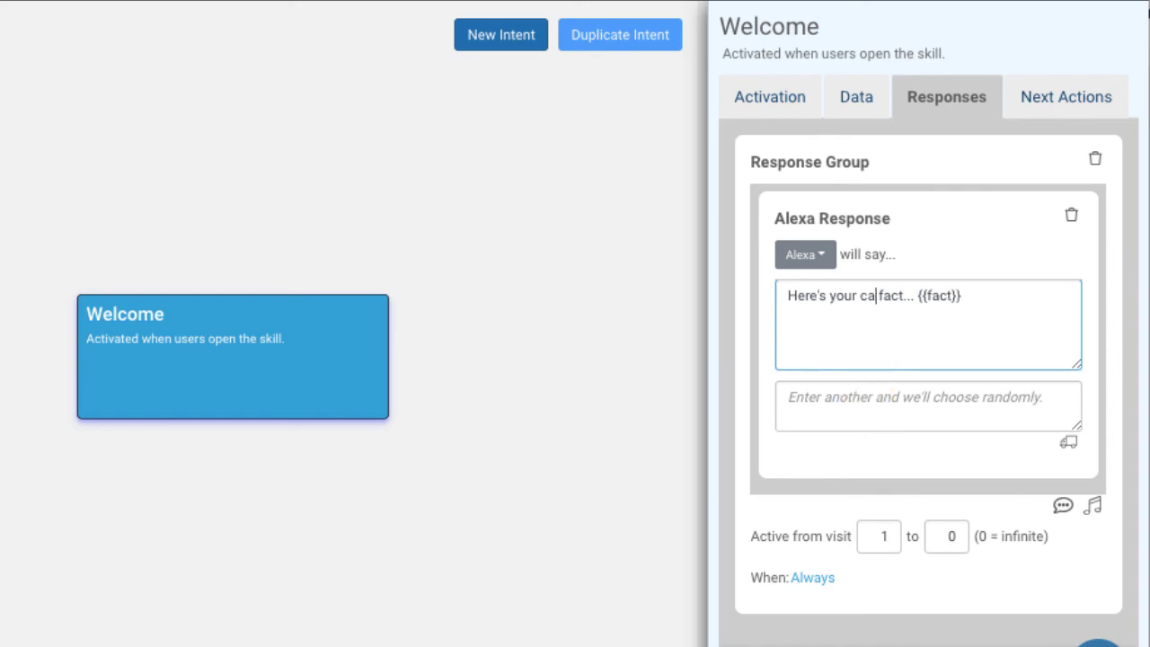
text(cajun)
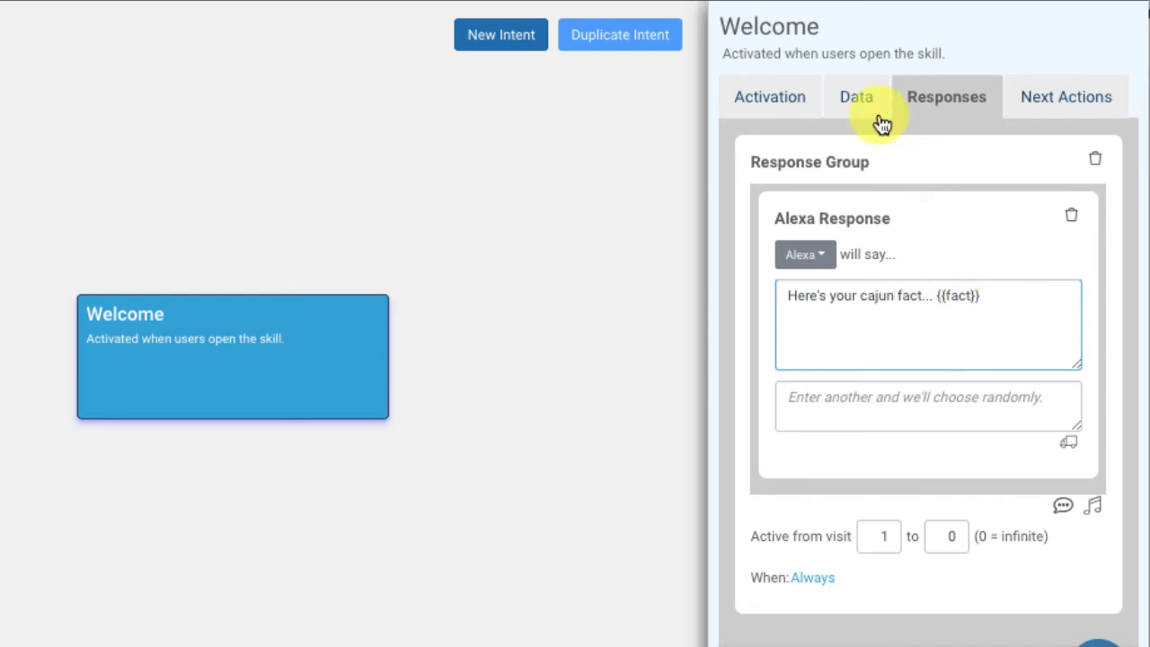
Step: Check the random value's variable name and replace the variable in the Alexa response with {{c-fact}}
click(858, 99)
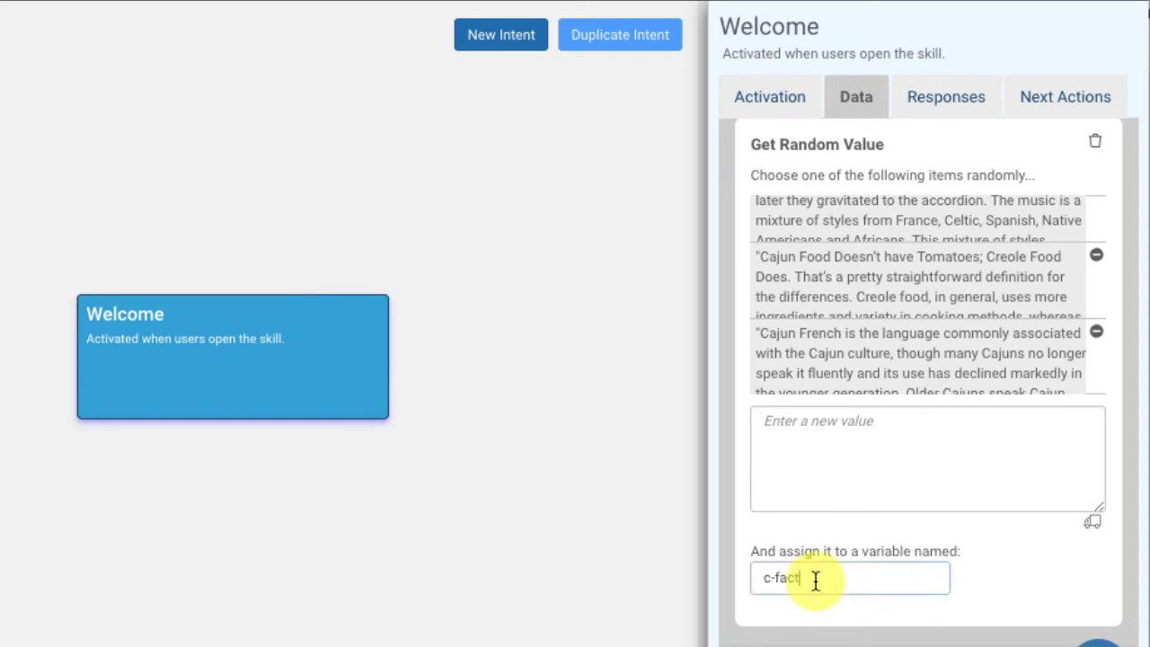
drag(818, 580, 754, 580)
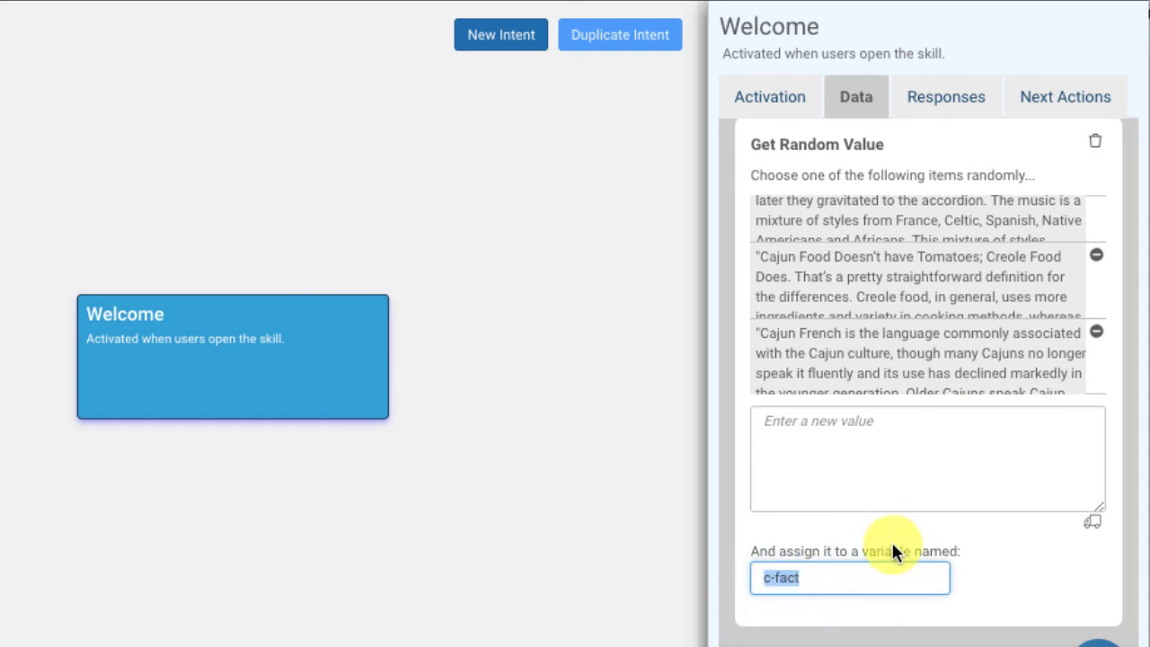
click(917, 100)
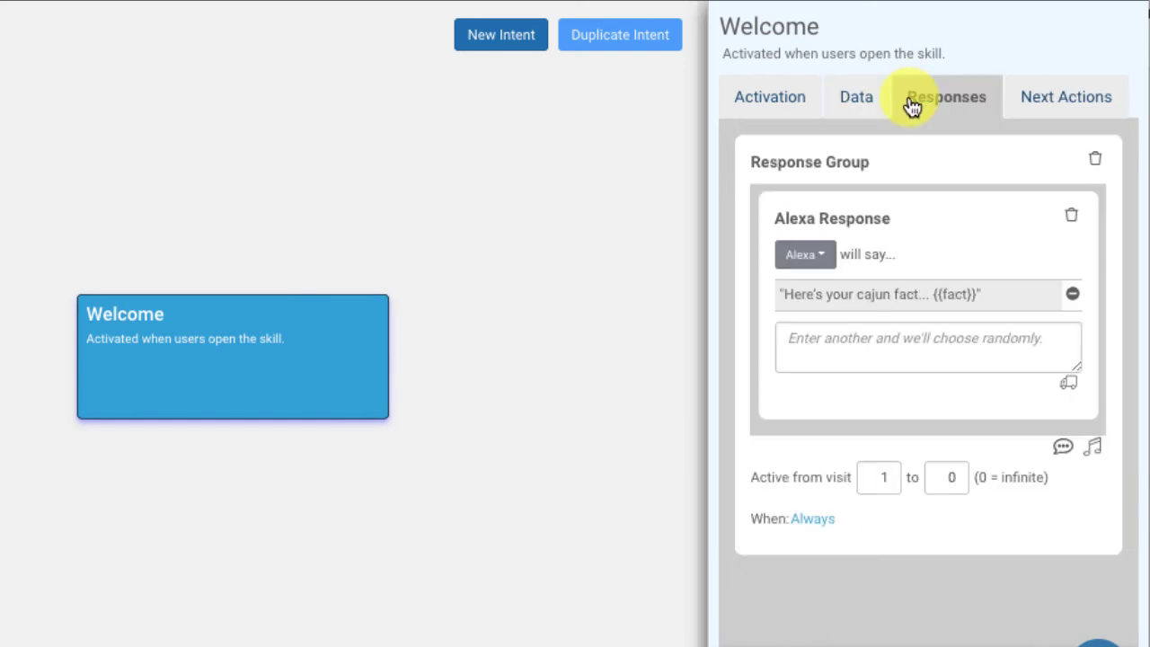
click(955, 296)
double_click(975, 297)
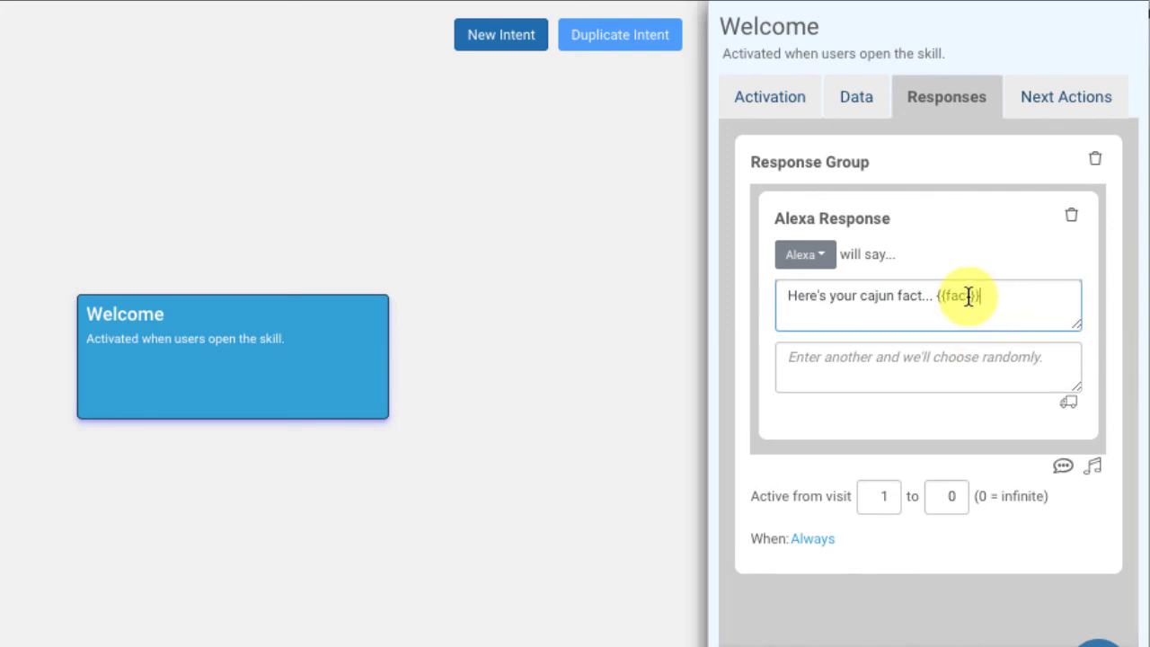
drag(970, 295, 944, 299)
text(c-fact)
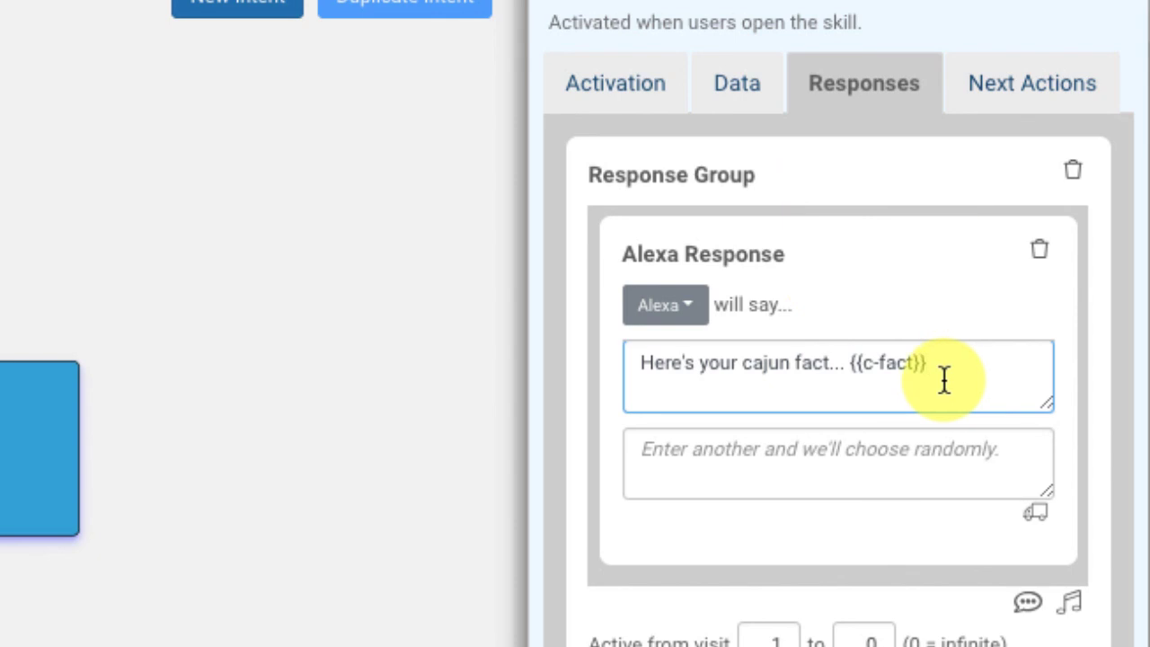
Step: Compare the {{c-fact}} placeholder in the Alexa response with the variable name in the intent's data settings
drag(932, 365, 847, 376)
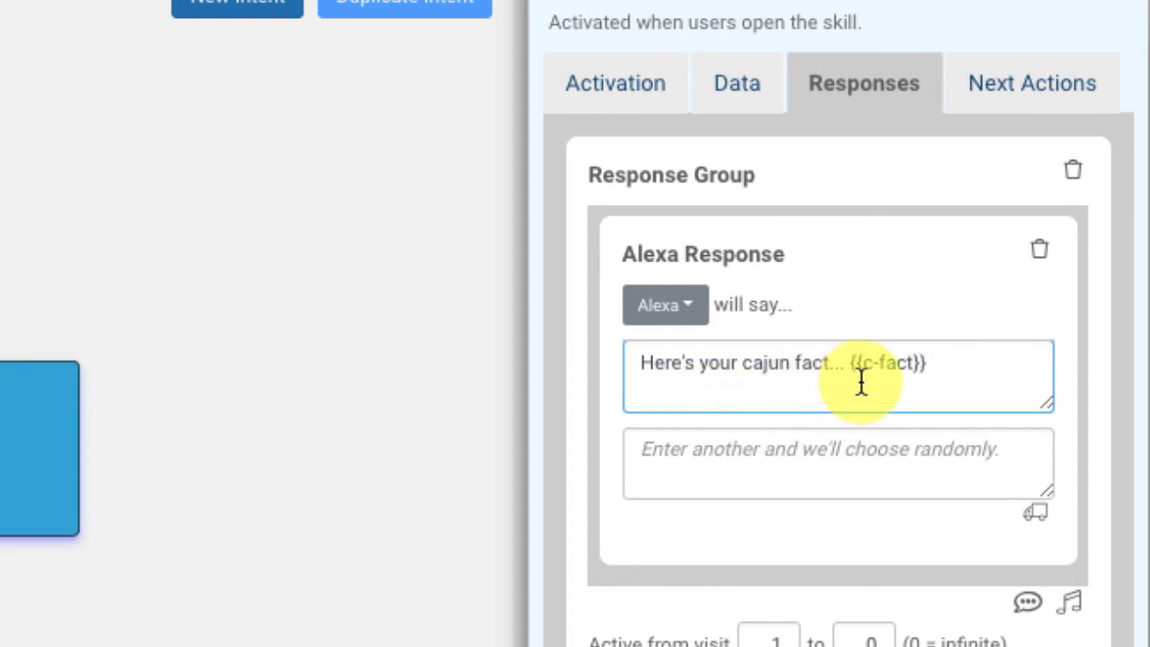
click(937, 367)
drag(937, 369, 848, 375)
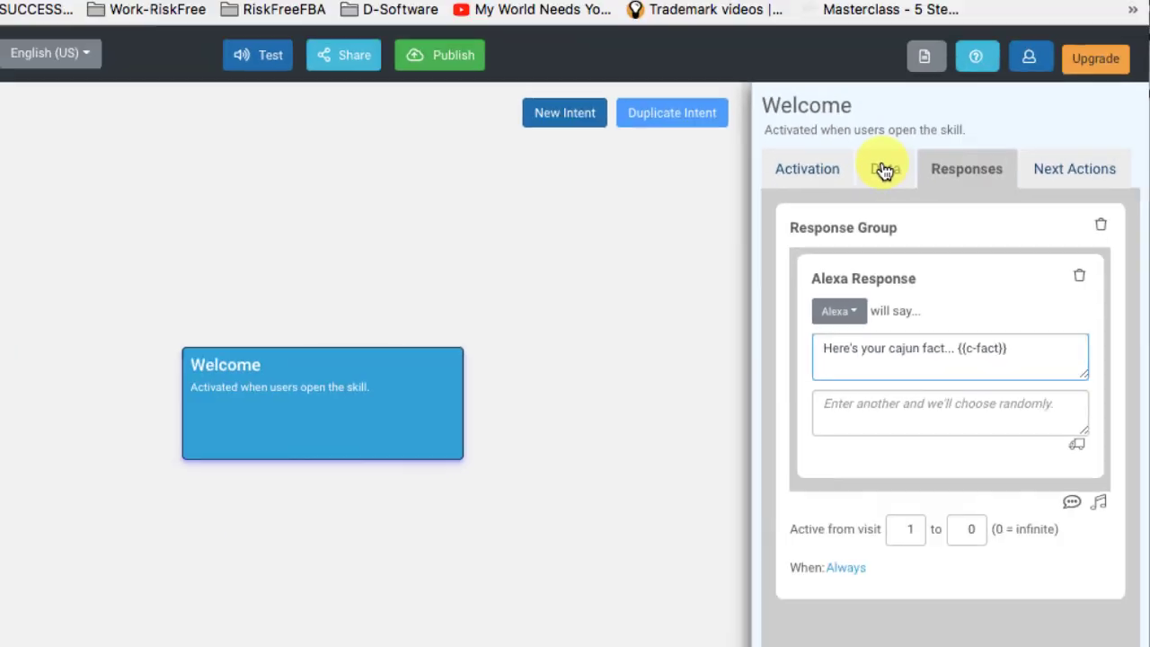
click(737, 83)
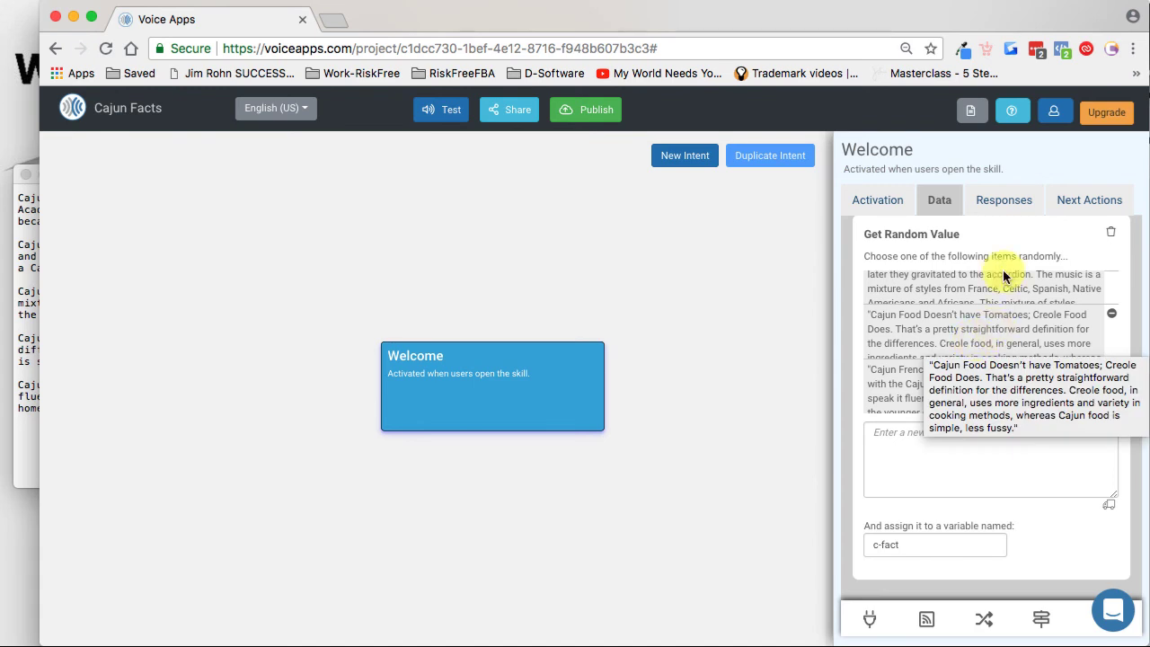
Step: Review the Welcome intent's activation trigger and publishing info down to the keywords
click(891, 200)
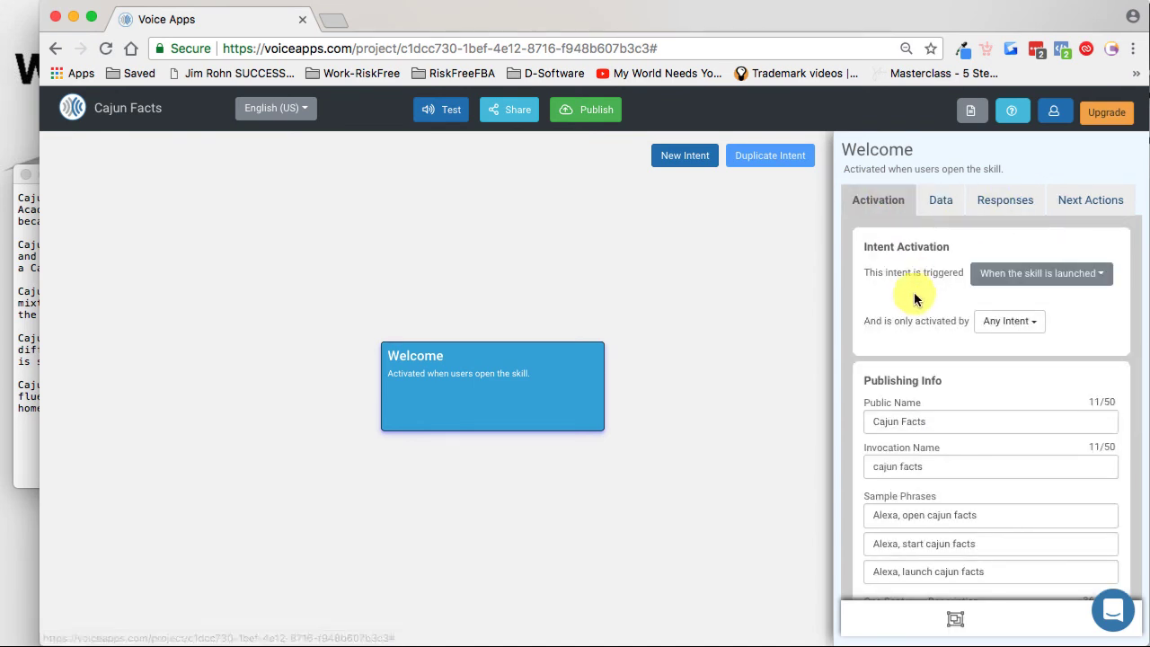
scroll(942, 540, down, 5)
scroll(954, 341, down, 4)
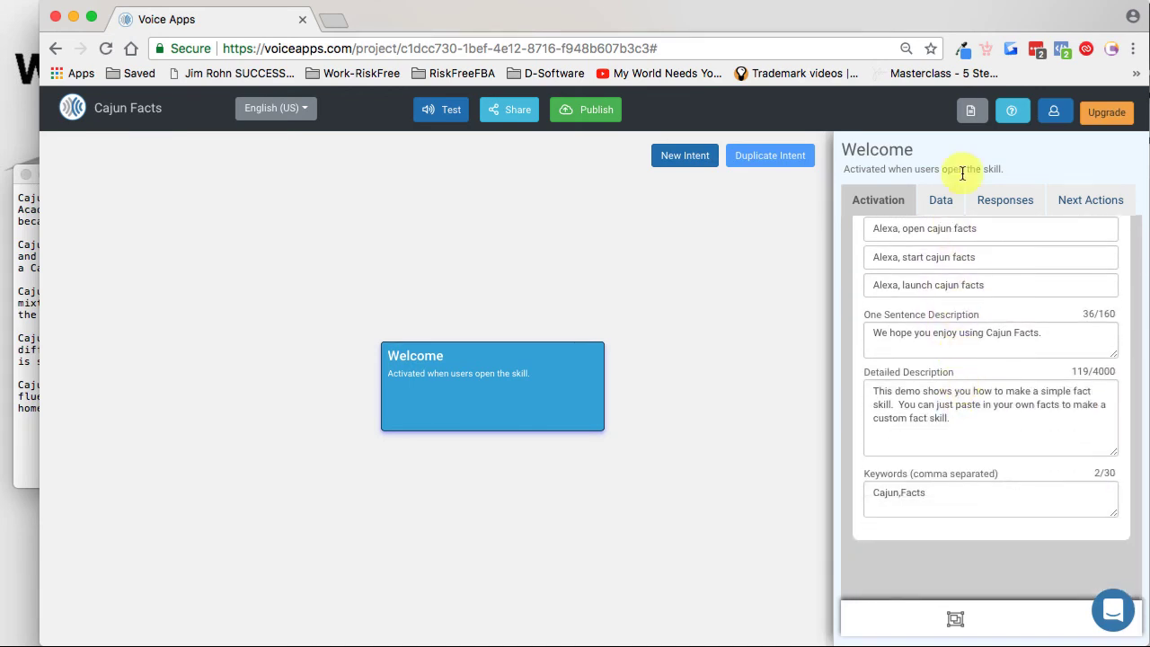
Step: Review the Cajun facts in the Get Random Value list and the variable name assigned to them
click(941, 200)
scroll(975, 323, up, 2)
scroll(966, 348, down, 2)
scroll(978, 310, down, 3)
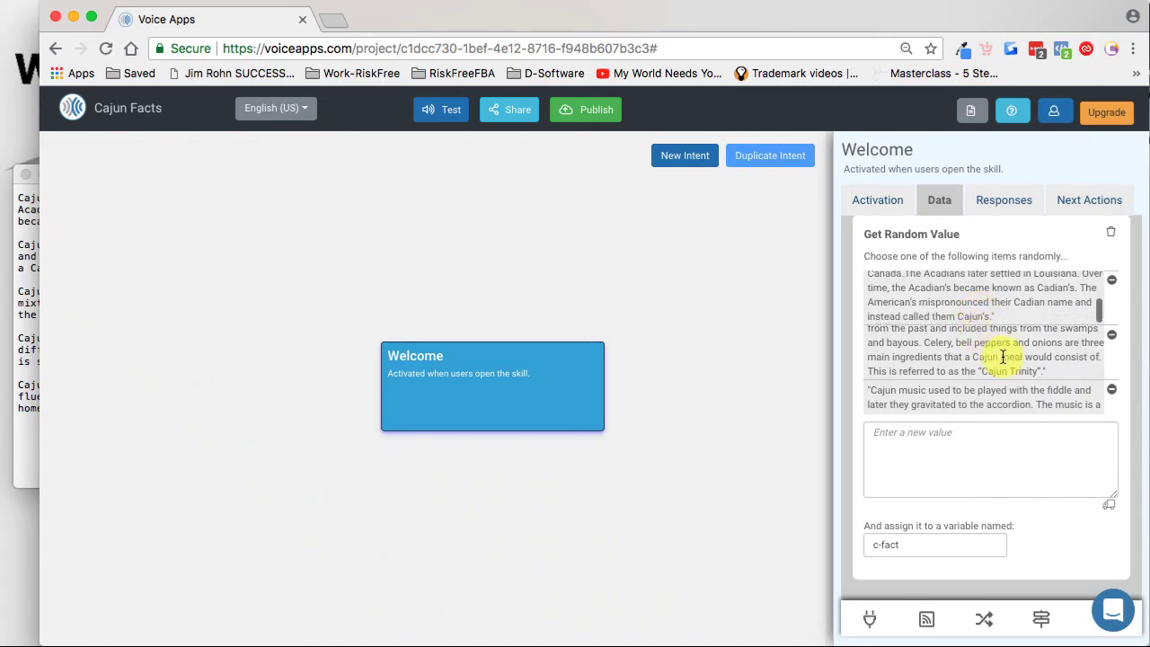
scroll(1003, 357, down, 3)
scroll(1004, 356, down, 2)
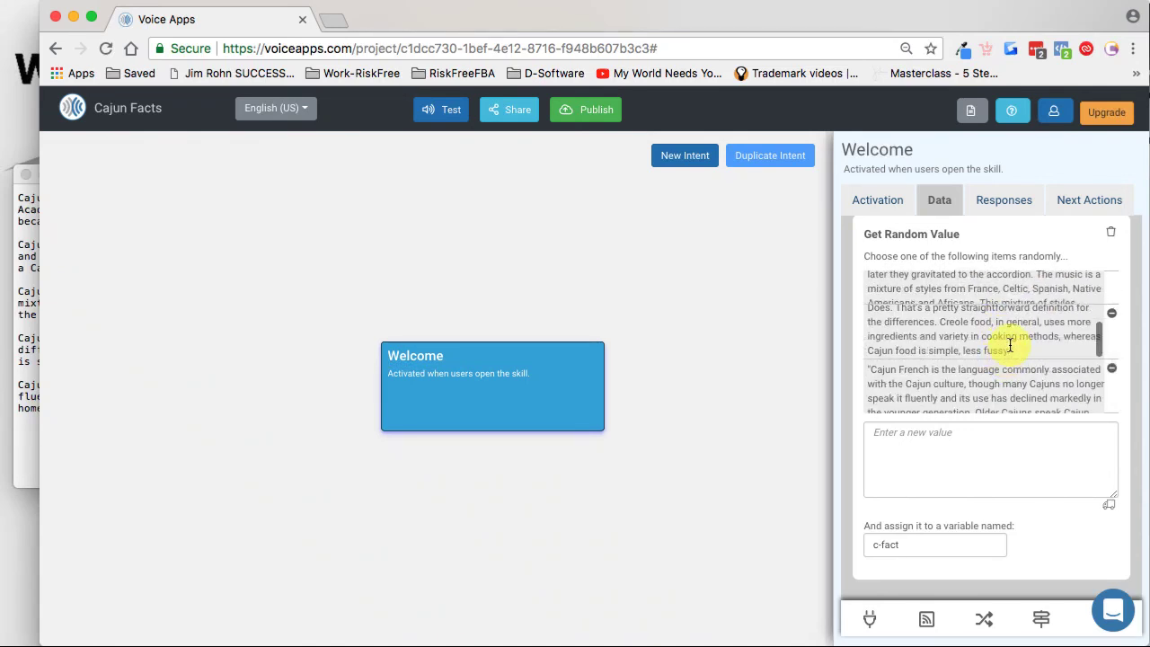
drag(915, 542, 853, 546)
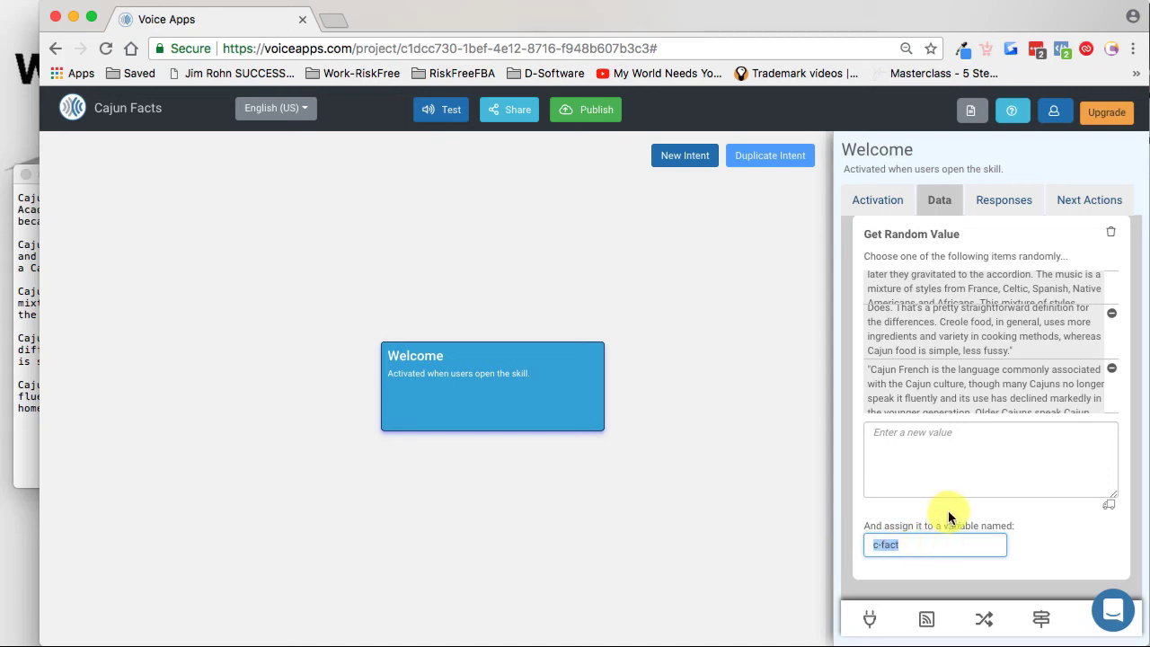
Step: Review the Welcome intent's Alexa response and what Alexa does after the other actions
click(1009, 206)
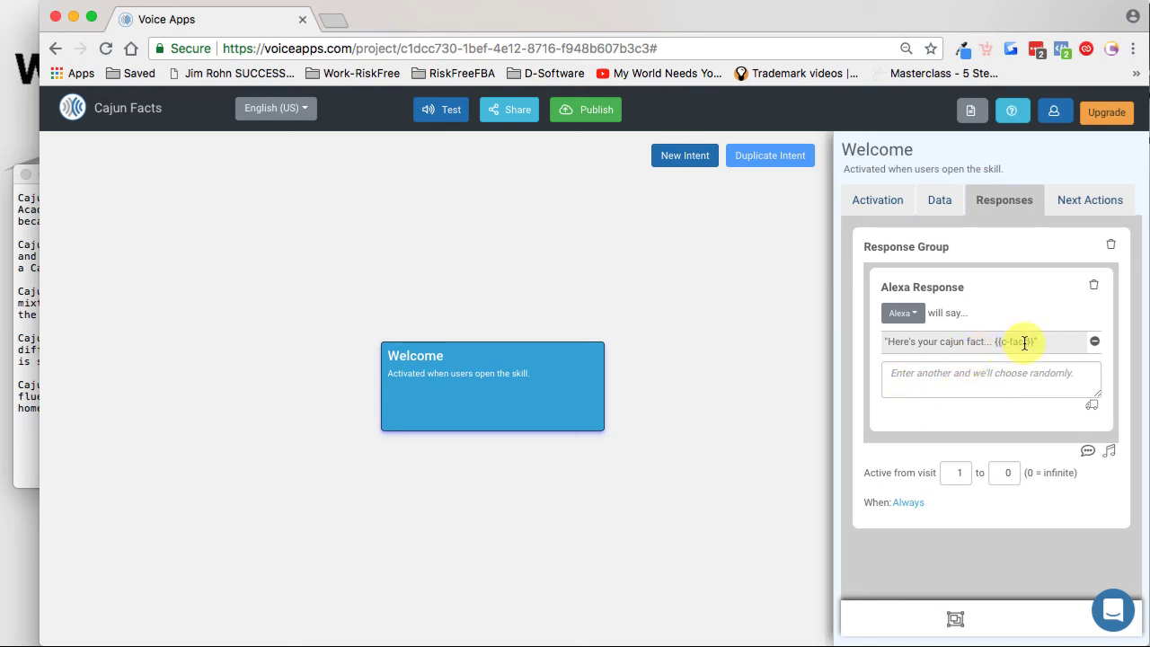
click(1092, 200)
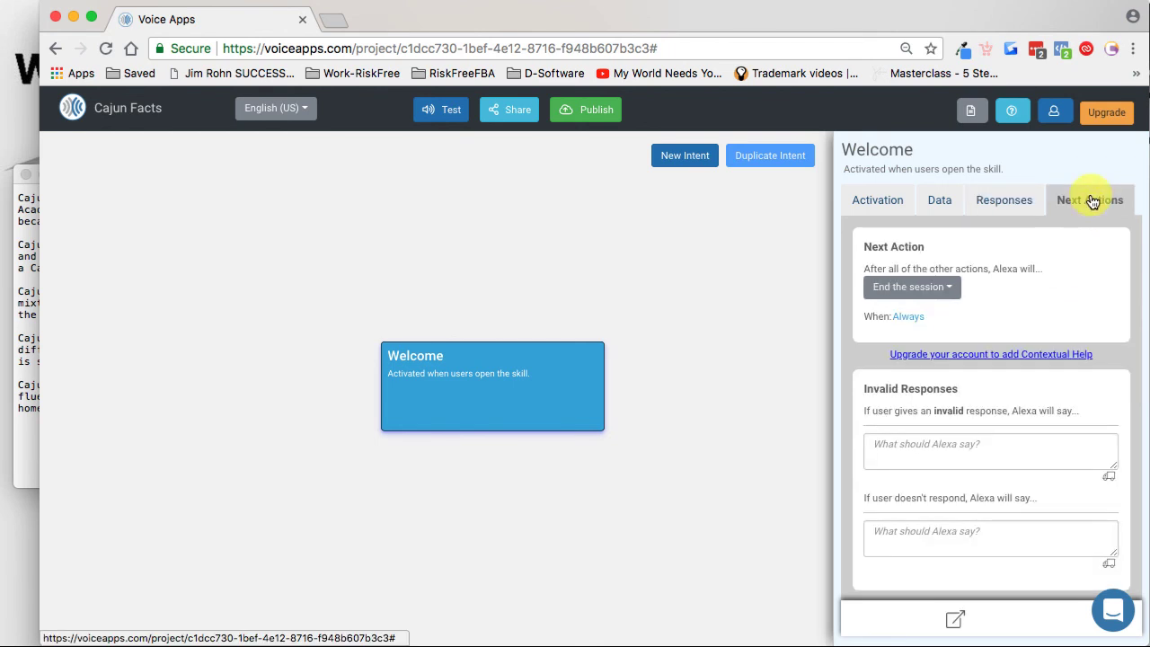